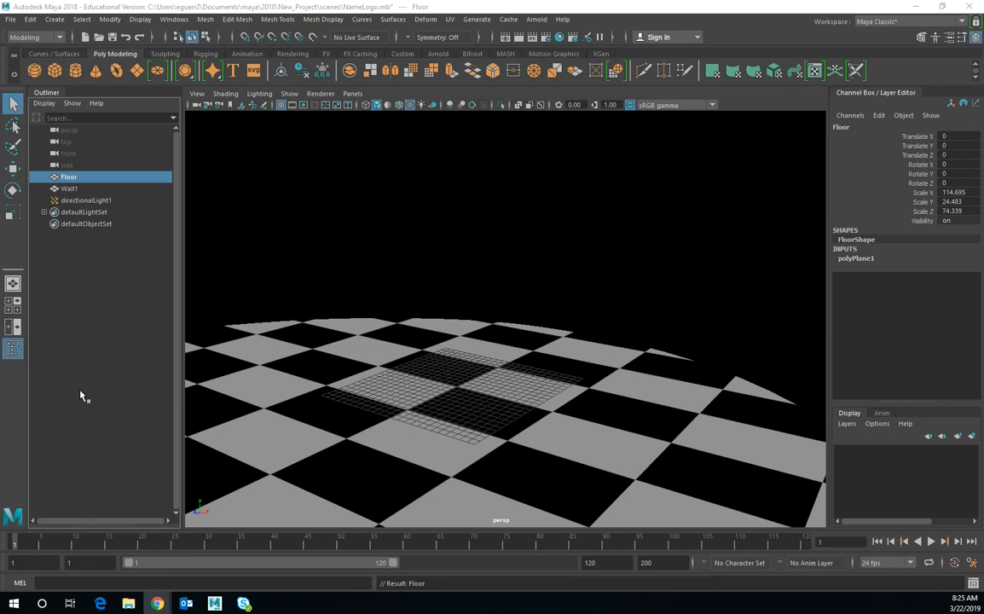
Create a 3D polygon type object and hide the Channel Box so only its attributes are shown
{"action": "left_click", "coordinate": [55, 19]}
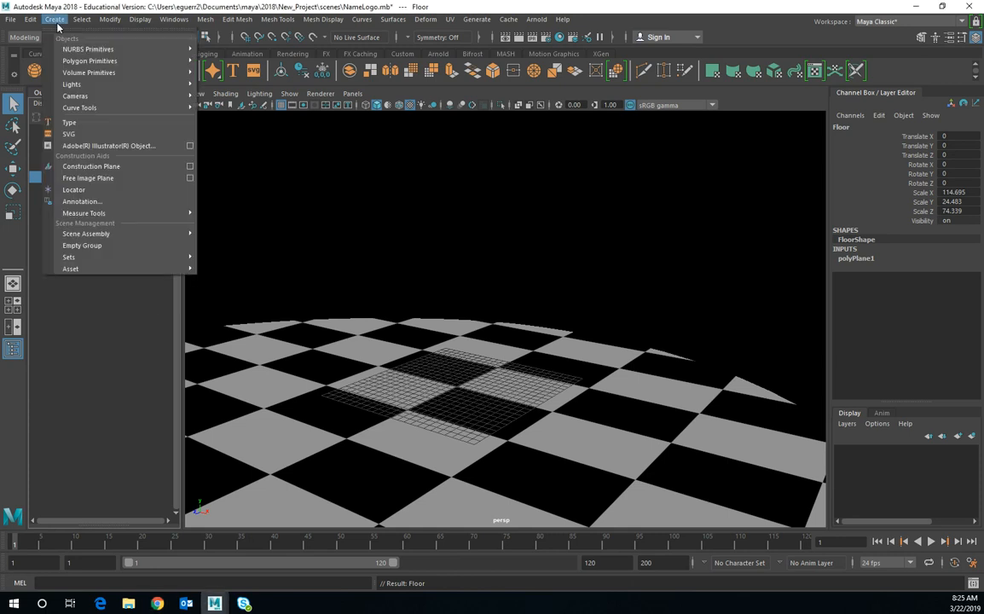
{"action": "left_click", "coordinate": [84, 124]}
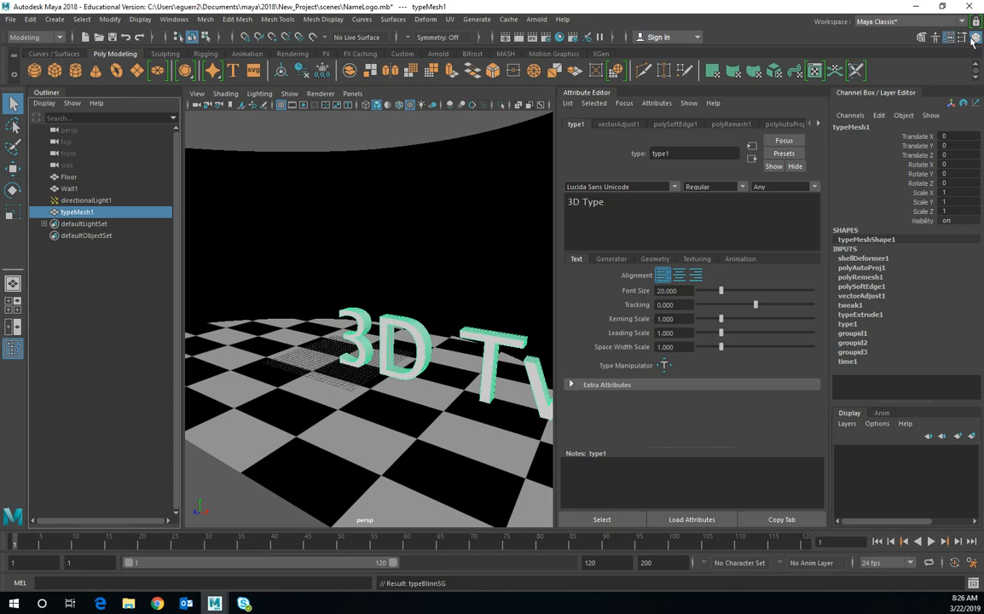
{"action": "left_click", "coordinate": [975, 39]}
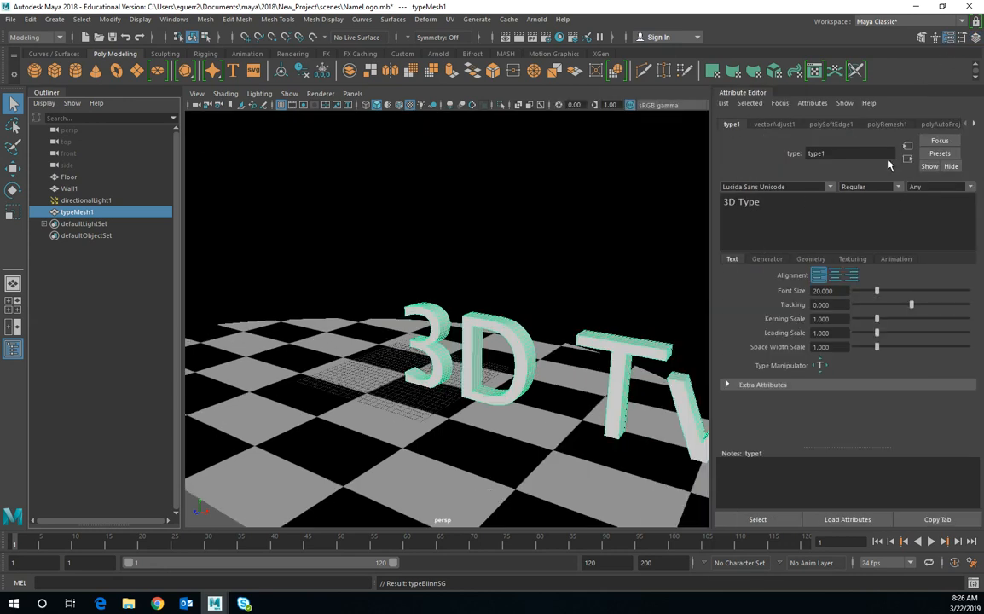
Replace the type object's default text with the person's surname
{"action": "left_click", "coordinate": [780, 213]}
{"action": "key", "text": "BackSpace"}
{"action": "key", "text": "BackSpace"}
{"action": "key", "text": "BackSpace"}
{"action": "key", "text": "BackSpace"}
{"action": "key", "text": "BackSpace"}
{"action": "key", "text": "BackSpace"}
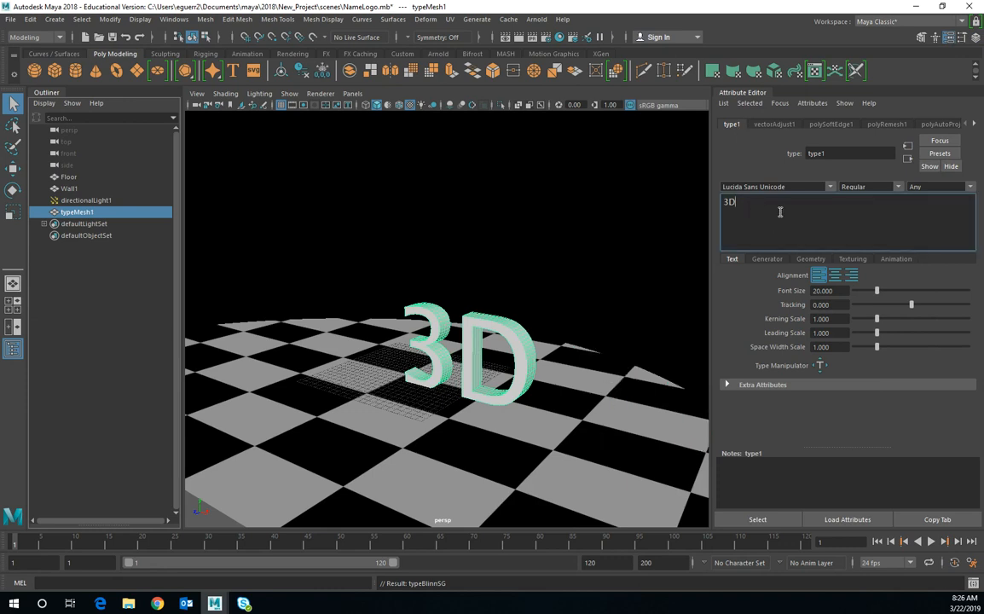
{"action": "key", "text": "BackSpace"}
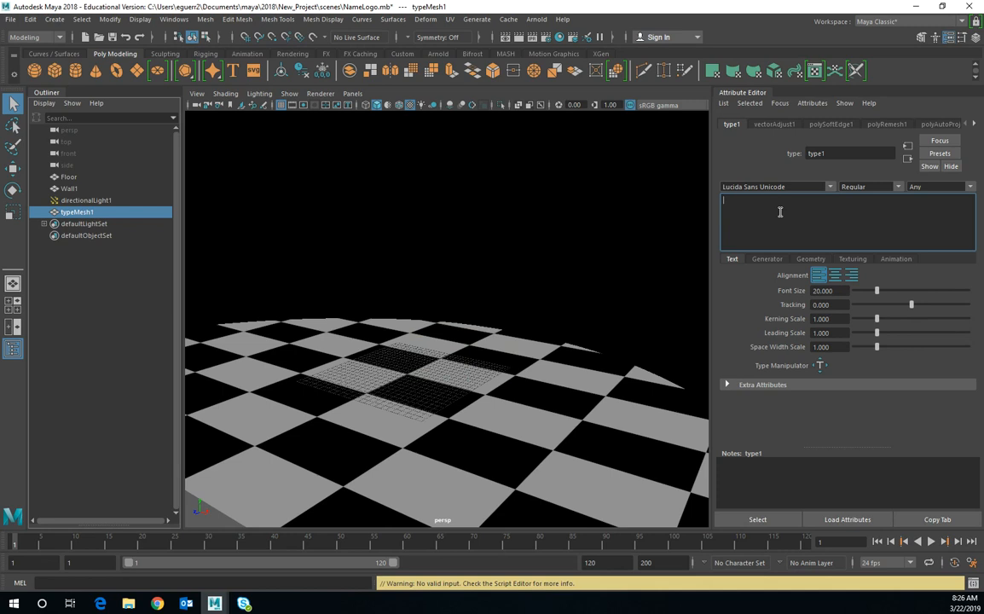
{"action": "type", "text": "Guerr"}
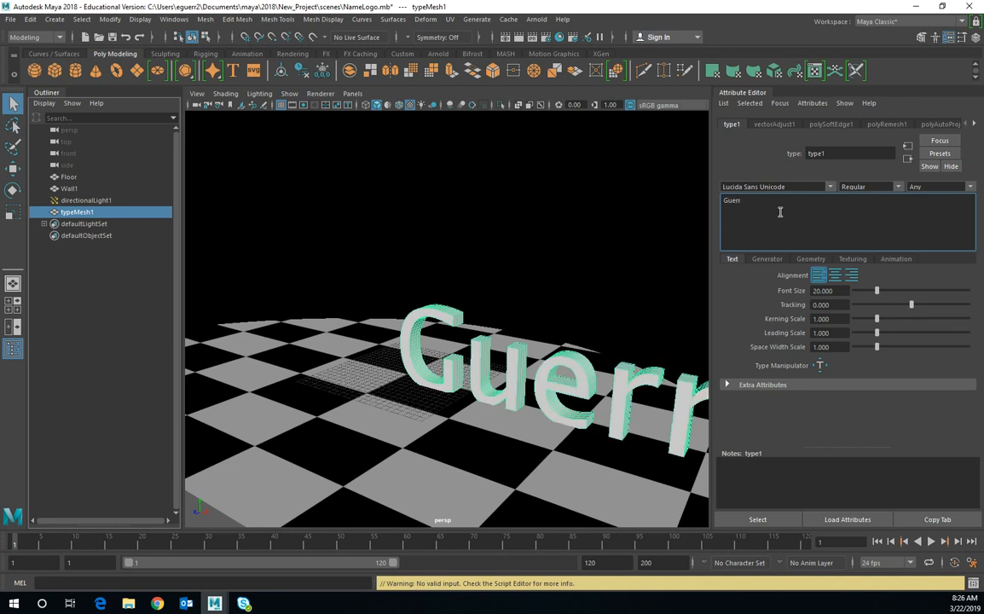
{"action": "type", "text": "a"}
{"action": "middle_click_drag", "start_coordinate": [618, 361], "coordinate": [541, 335], "text": "alt"}
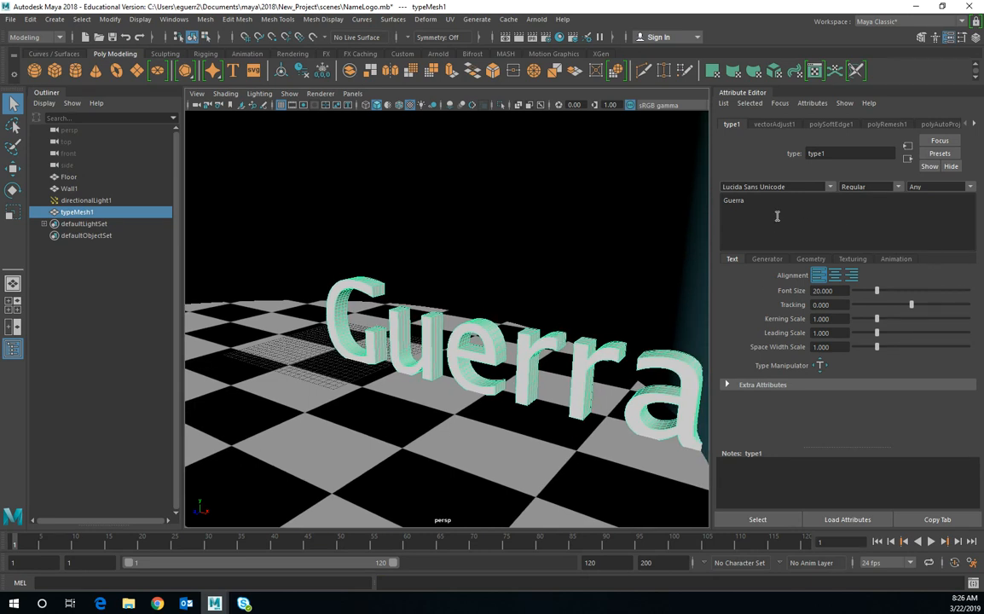
Set the 3D type's font to Copperplate Gothic Bold
{"action": "left_click", "coordinate": [831, 188]}
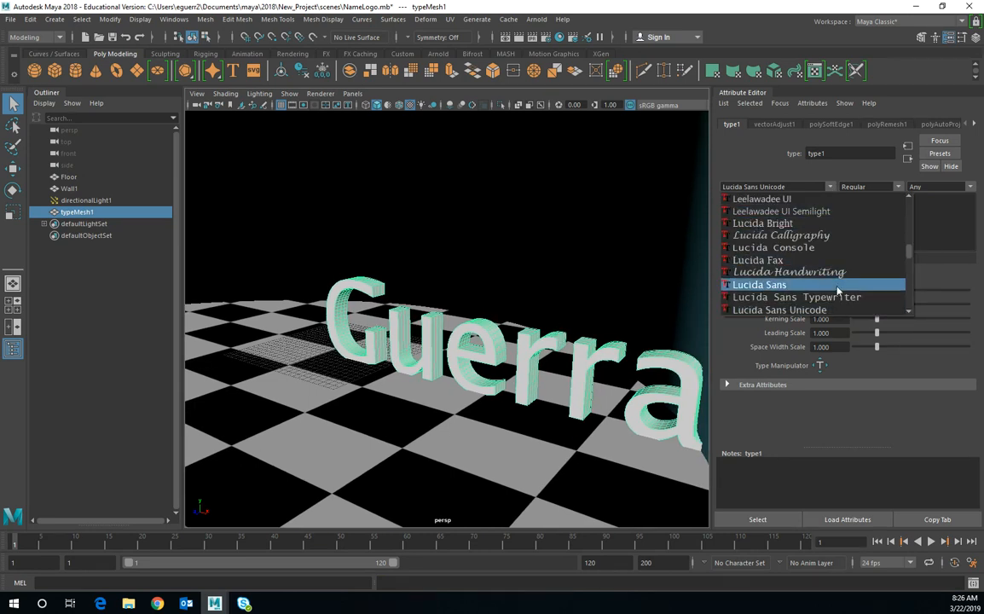
{"action": "scroll", "coordinate": [842, 294], "scroll_direction": "up", "scroll_amount": 3}
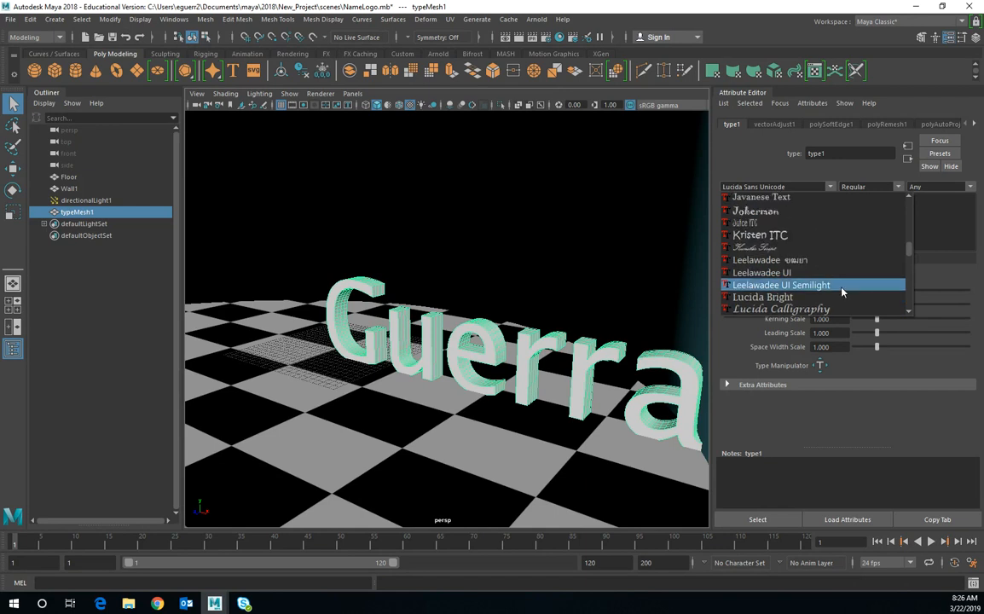
{"action": "scroll", "coordinate": [842, 292], "scroll_direction": "up", "scroll_amount": 3}
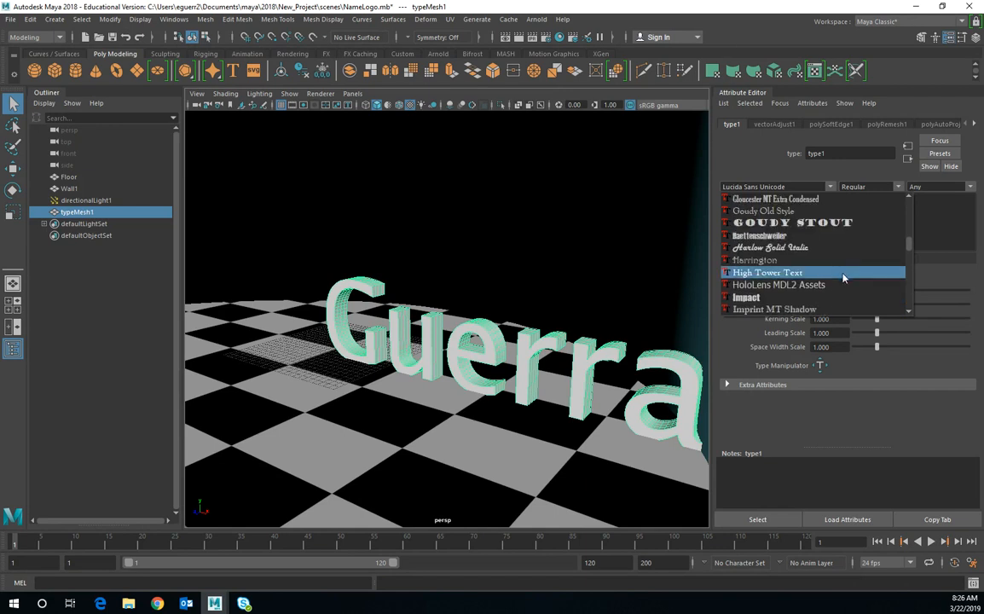
{"action": "scroll", "coordinate": [842, 284], "scroll_direction": "up", "scroll_amount": 2}
{"action": "scroll", "coordinate": [843, 275], "scroll_direction": "up", "scroll_amount": 4}
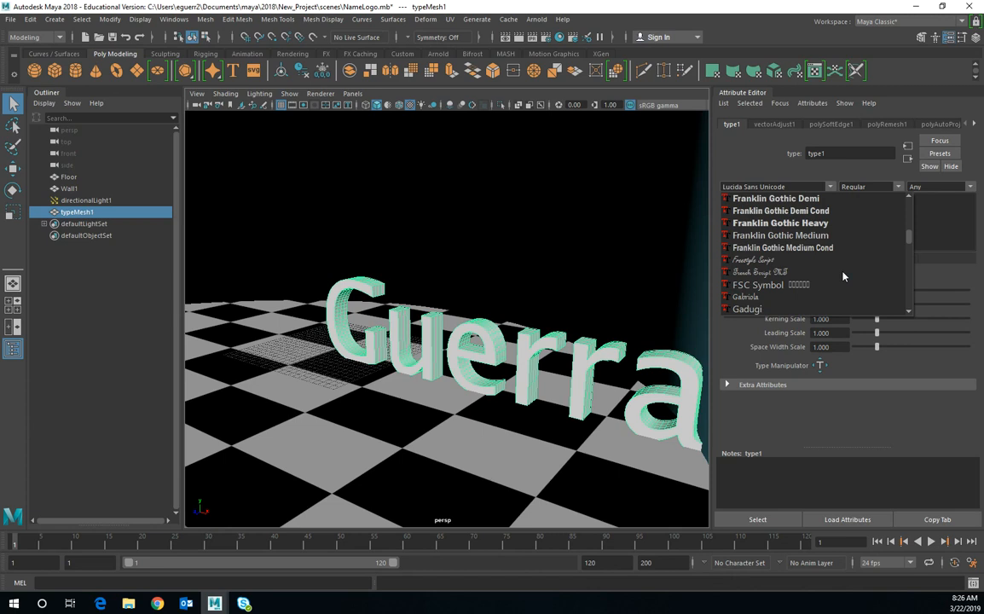
{"action": "scroll", "coordinate": [843, 276], "scroll_direction": "up", "scroll_amount": 2}
{"action": "scroll", "coordinate": [843, 275], "scroll_direction": "down", "scroll_amount": 1}
{"action": "scroll", "coordinate": [843, 276], "scroll_direction": "down", "scroll_amount": 1}
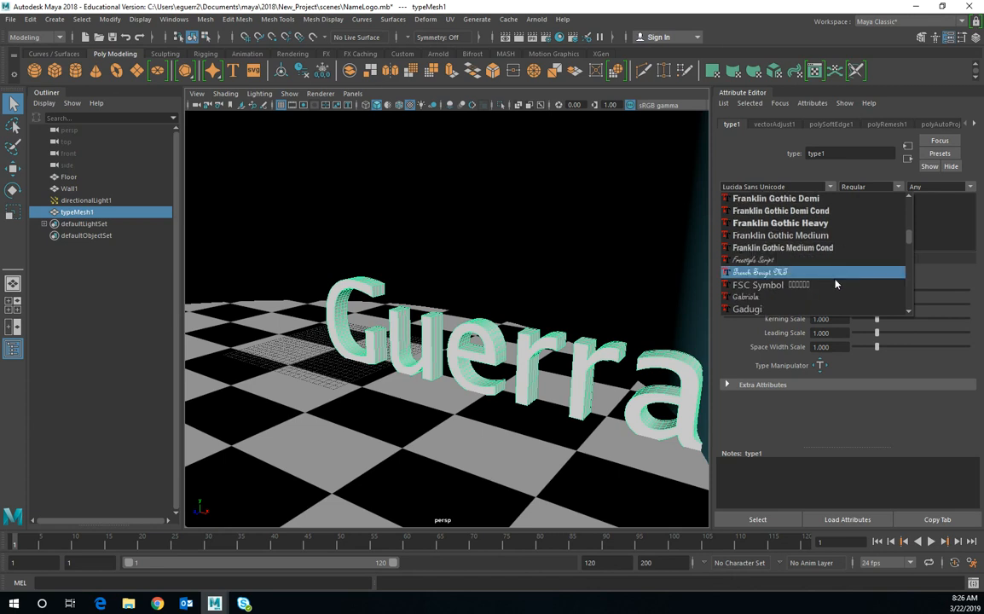
{"action": "scroll", "coordinate": [834, 285], "scroll_direction": "up", "scroll_amount": 2}
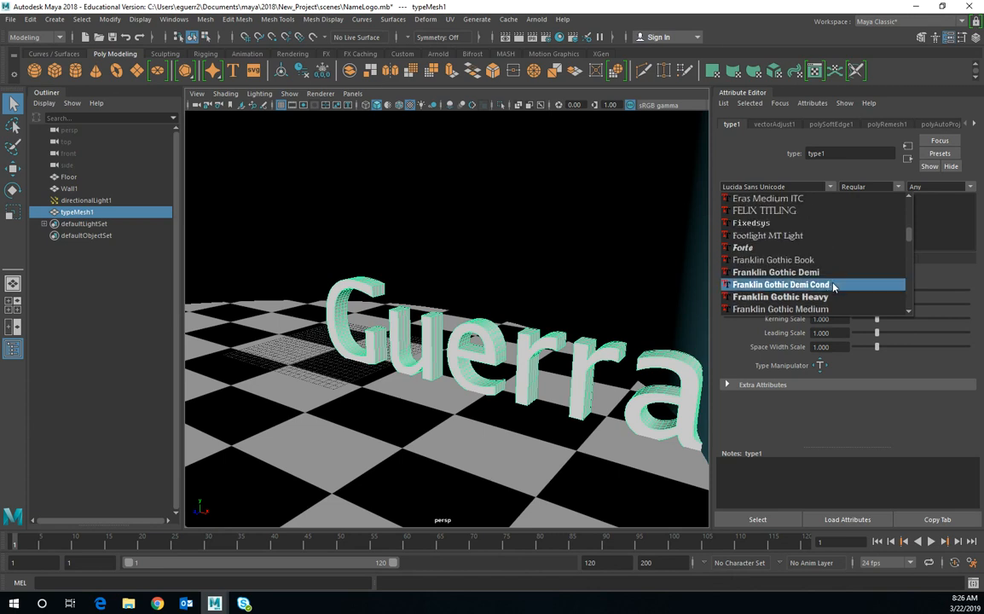
{"action": "scroll", "coordinate": [833, 287], "scroll_direction": "up", "scroll_amount": 3}
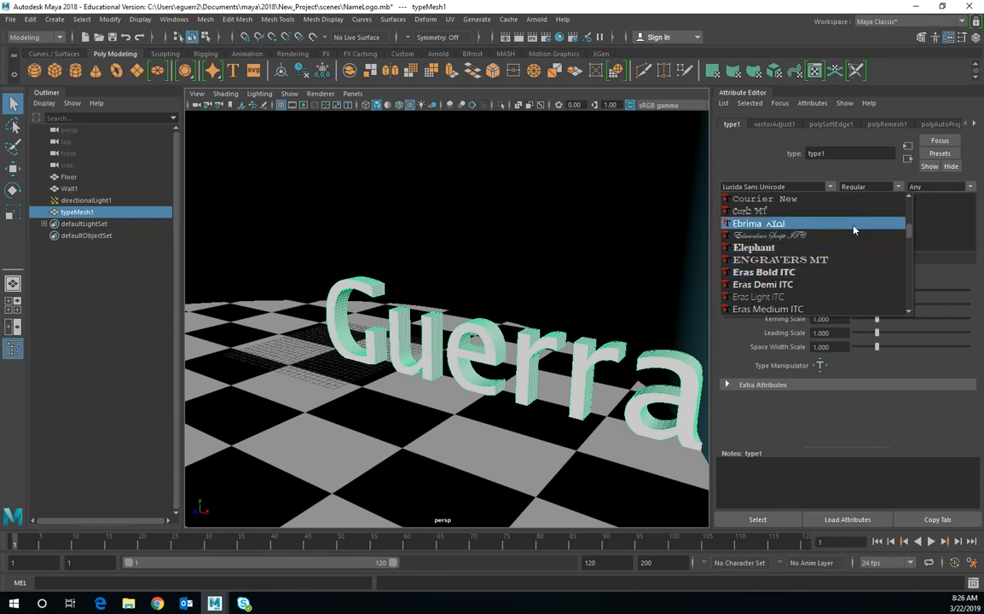
{"action": "scroll", "coordinate": [854, 227], "scroll_direction": "up", "scroll_amount": 2}
{"action": "scroll", "coordinate": [853, 233], "scroll_direction": "up", "scroll_amount": 1}
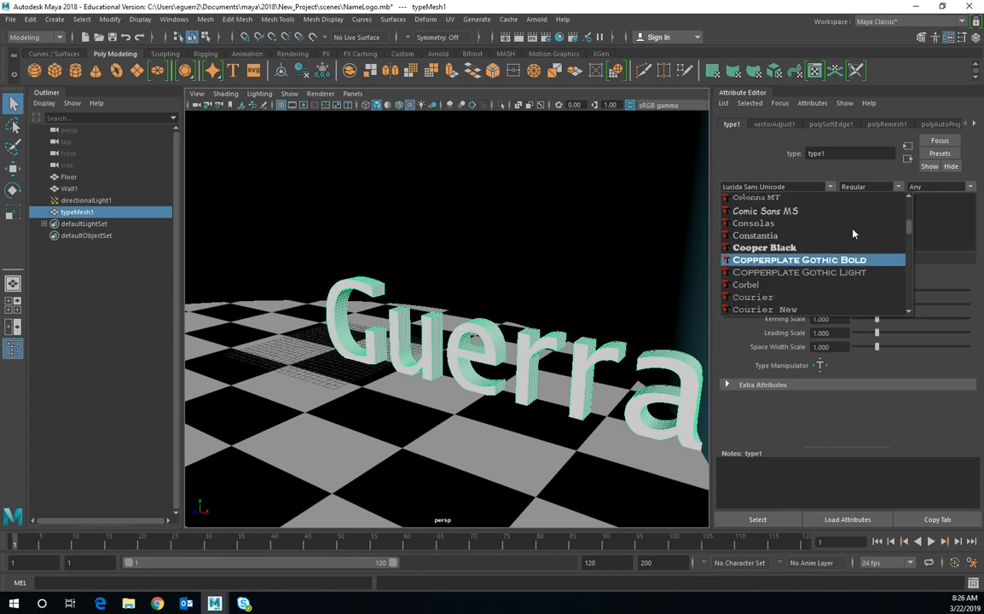
{"action": "left_click", "coordinate": [851, 261]}
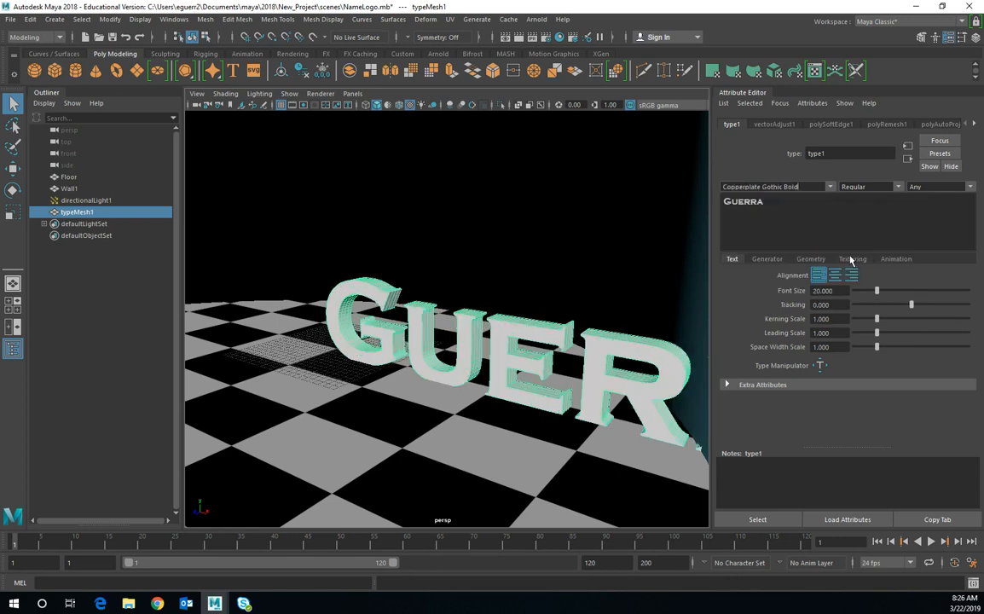
Change the 3D type's font to Cooper Black
{"action": "left_click", "coordinate": [825, 187]}
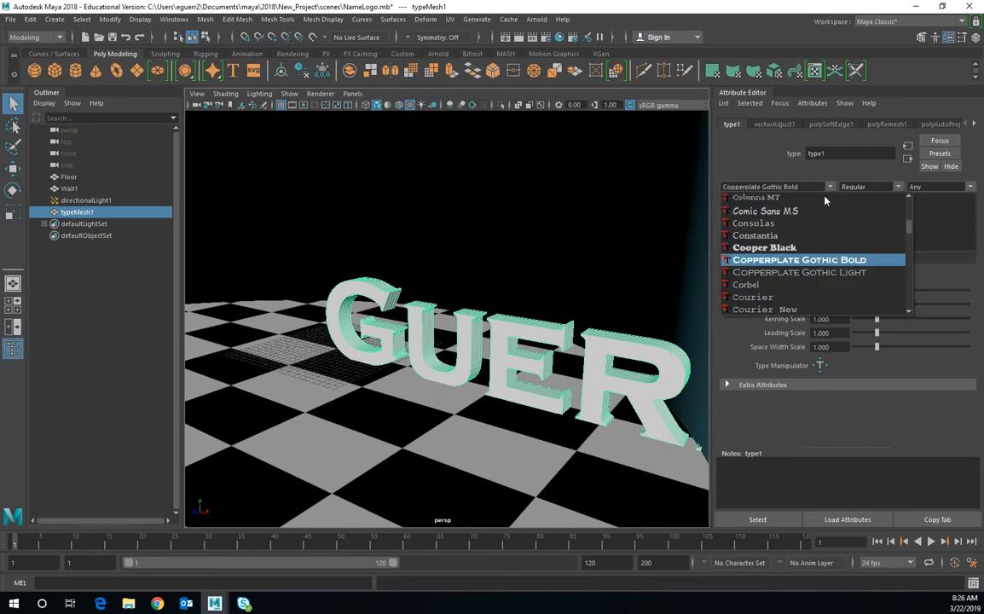
{"action": "scroll", "coordinate": [815, 236], "scroll_direction": "up", "scroll_amount": 5}
{"action": "scroll", "coordinate": [815, 236], "scroll_direction": "up", "scroll_amount": 5}
{"action": "scroll", "coordinate": [815, 236], "scroll_direction": "up", "scroll_amount": 5}
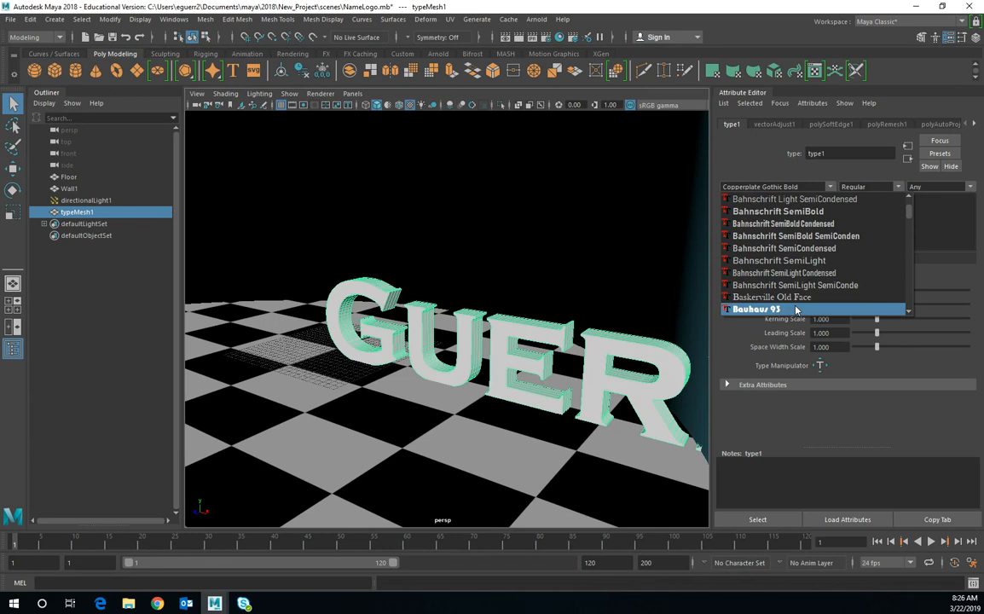
{"action": "scroll", "coordinate": [803, 279], "scroll_direction": "up", "scroll_amount": 3}
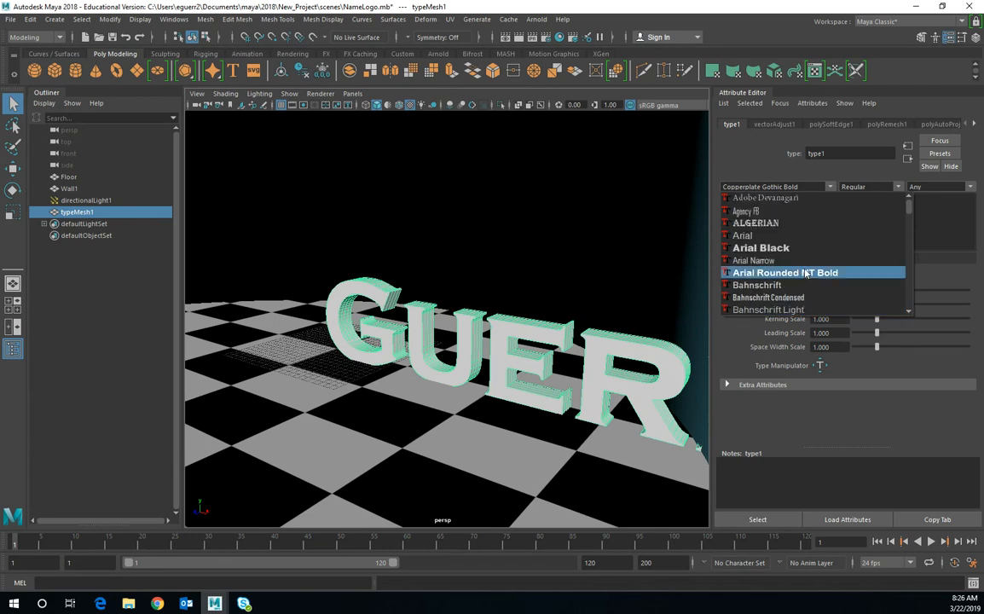
{"action": "scroll", "coordinate": [806, 273], "scroll_direction": "down", "scroll_amount": 6}
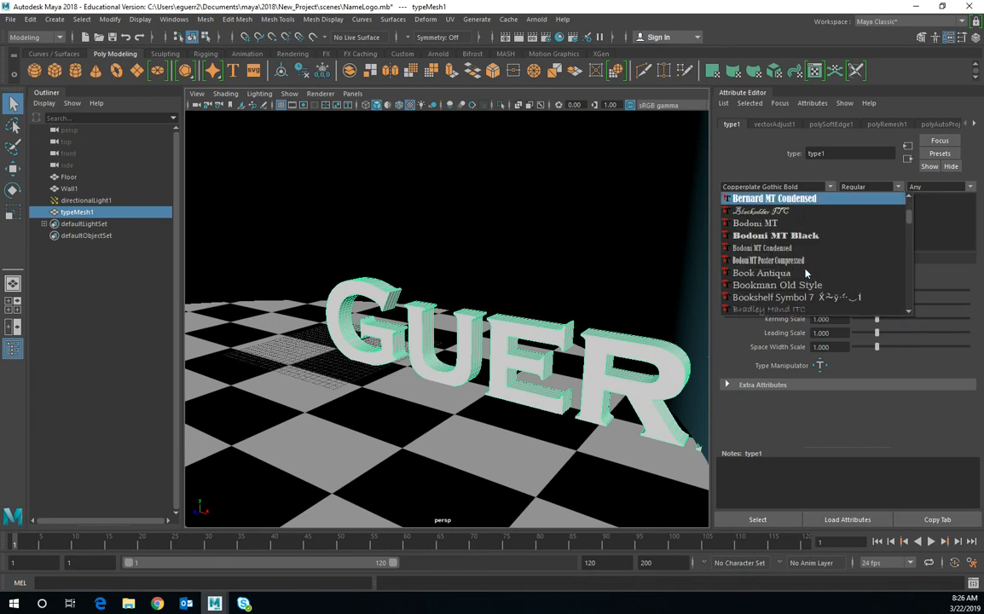
{"action": "scroll", "coordinate": [806, 273], "scroll_direction": "down", "scroll_amount": 8}
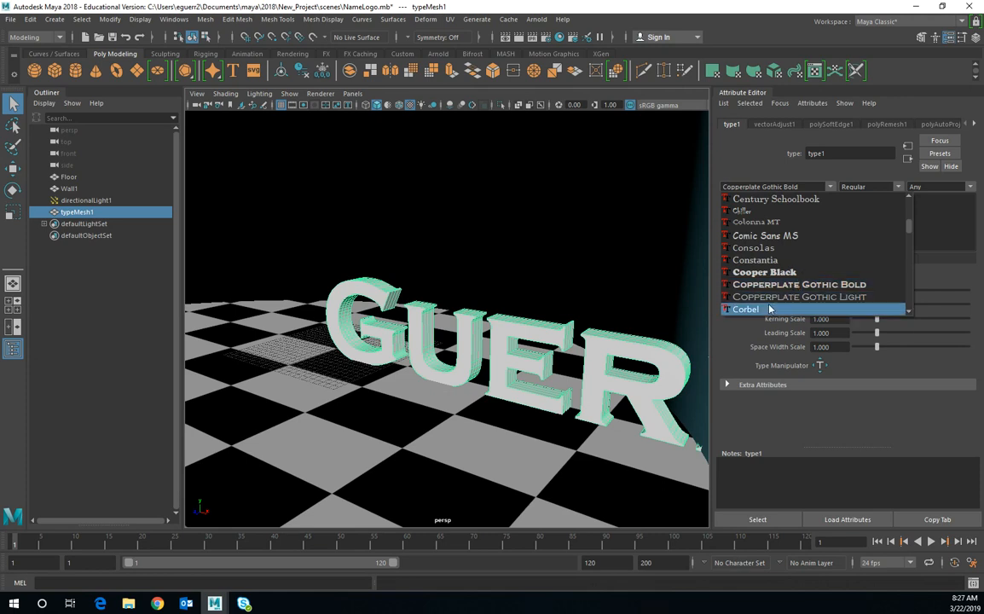
{"action": "left_click", "coordinate": [768, 272]}
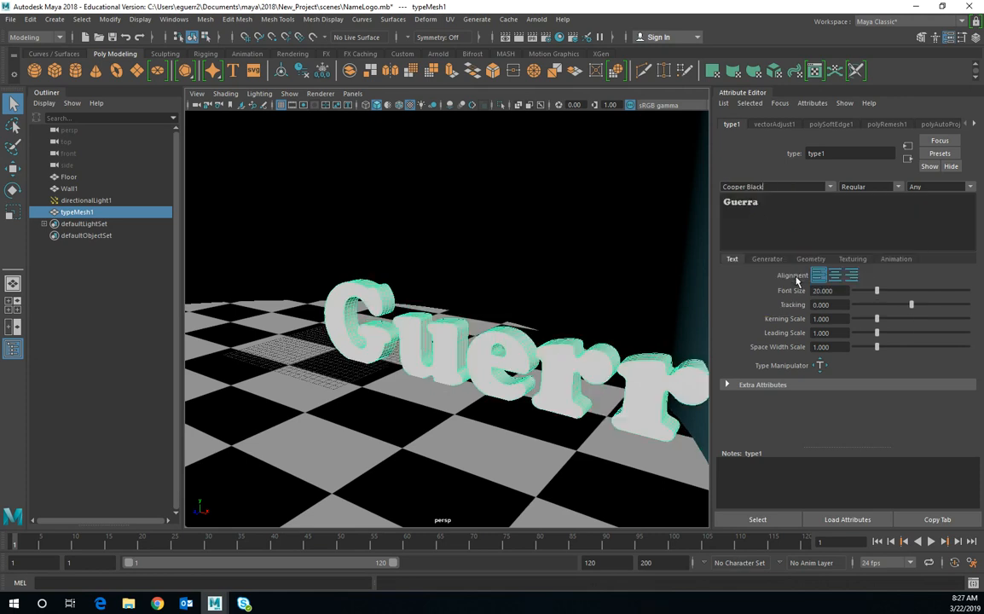
Check the font style and writing system options available for the 3D type
{"action": "left_click", "coordinate": [968, 187]}
{"action": "left_click", "coordinate": [897, 188]}
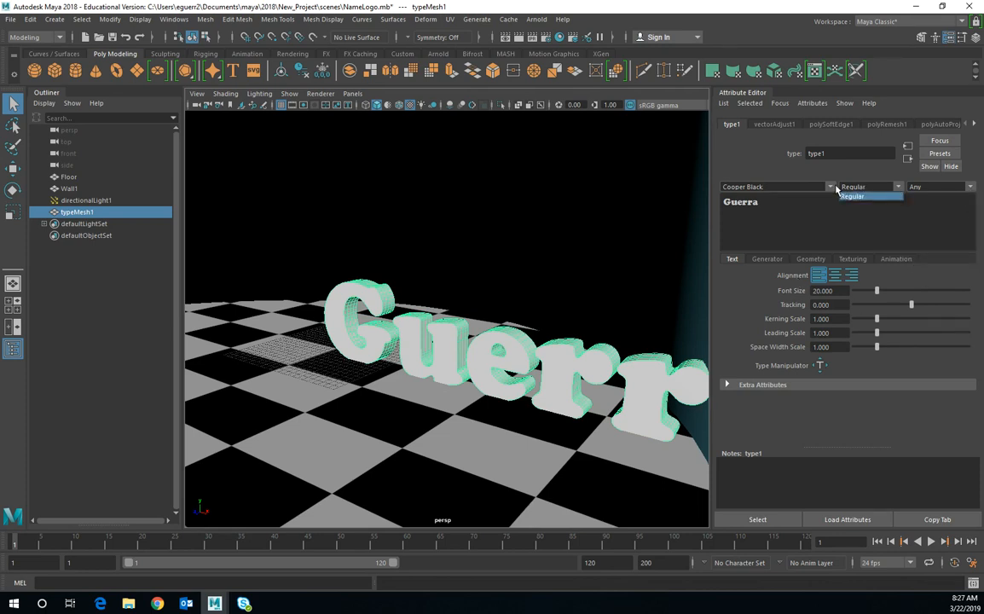
{"action": "left_click", "coordinate": [968, 187]}
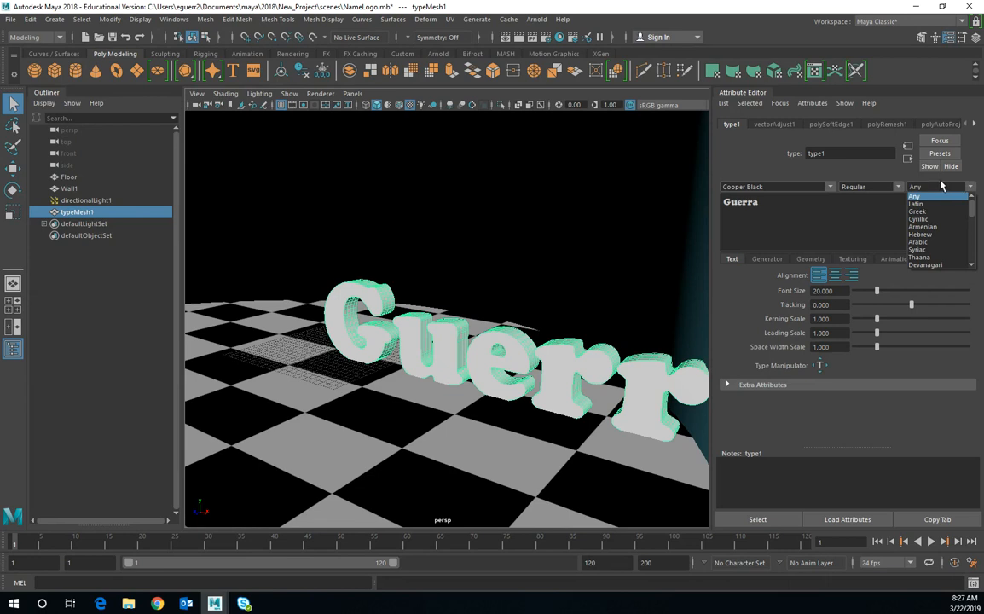
{"action": "scroll", "coordinate": [926, 235], "scroll_direction": "down", "scroll_amount": 2}
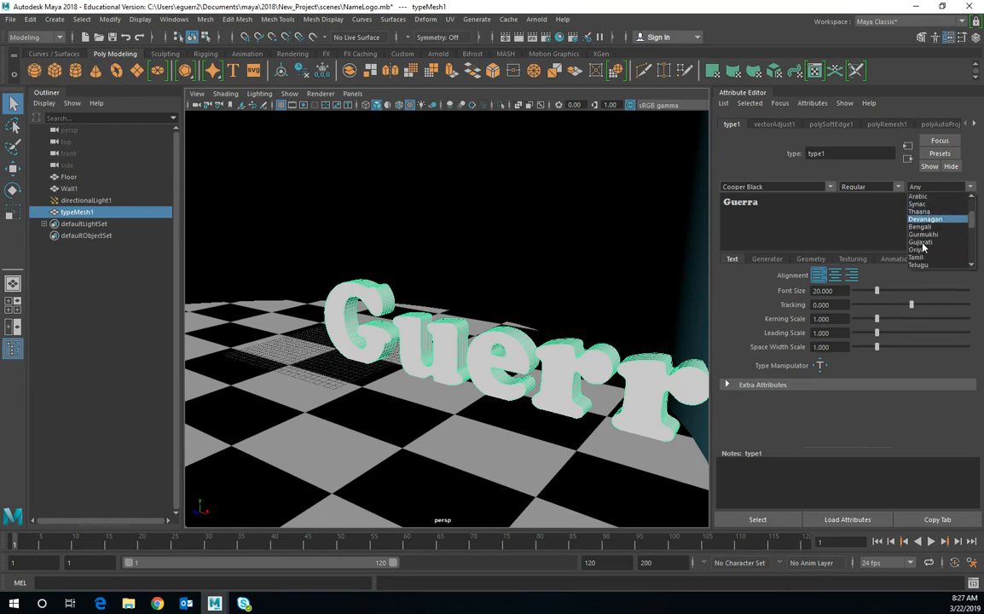
{"action": "left_click", "coordinate": [847, 238]}
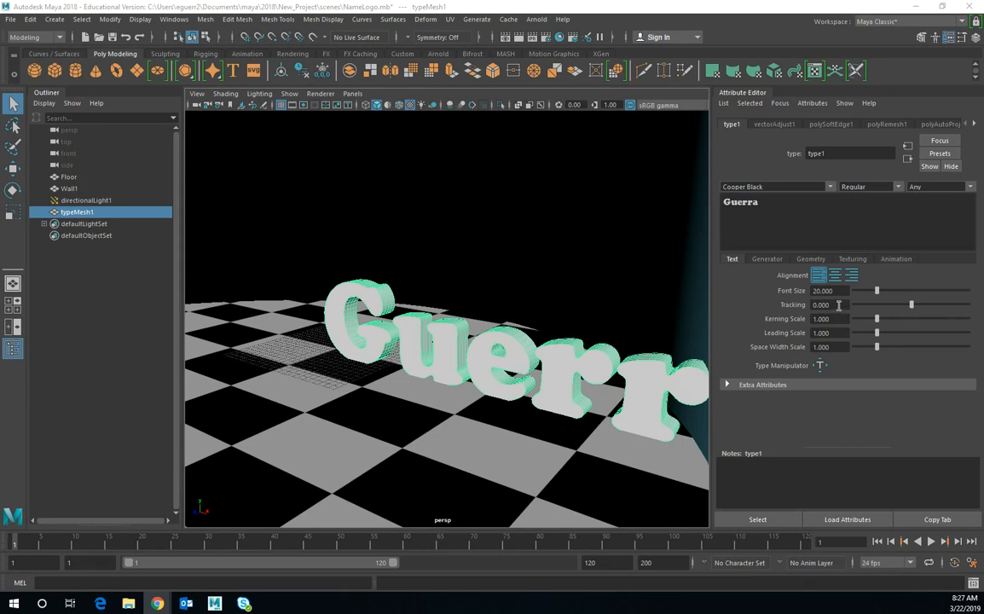
Review the type object's extra attributes and its generator, geometry, texturing and animation settings
{"action": "left_click", "coordinate": [733, 386]}
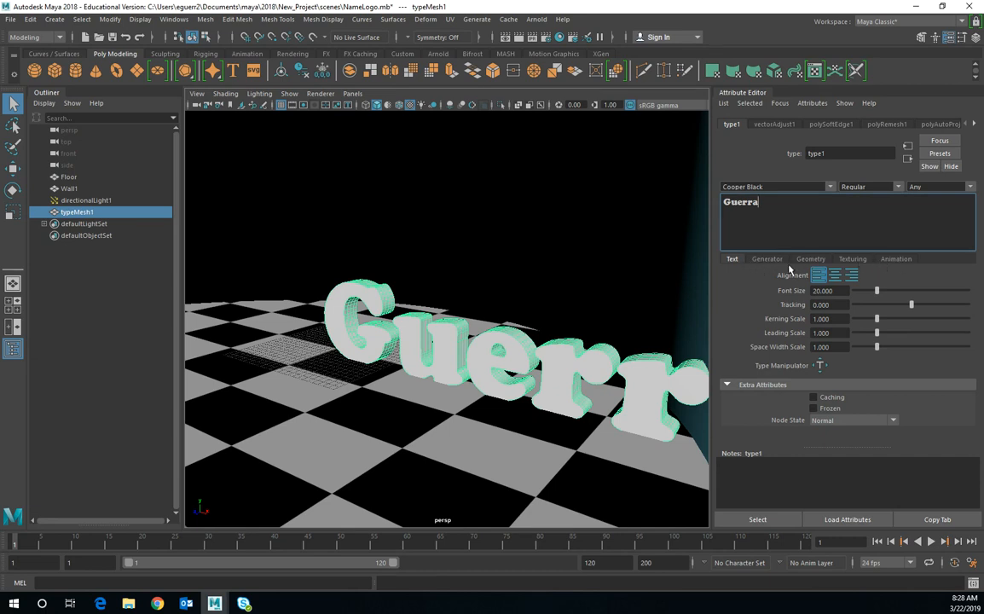
{"action": "left_click", "coordinate": [782, 261]}
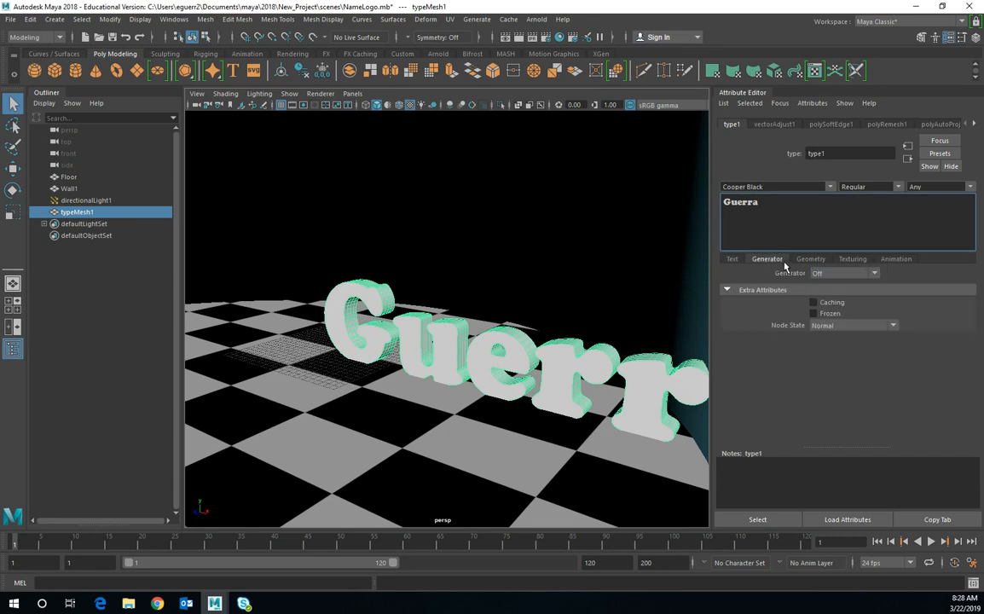
{"action": "left_click", "coordinate": [873, 273]}
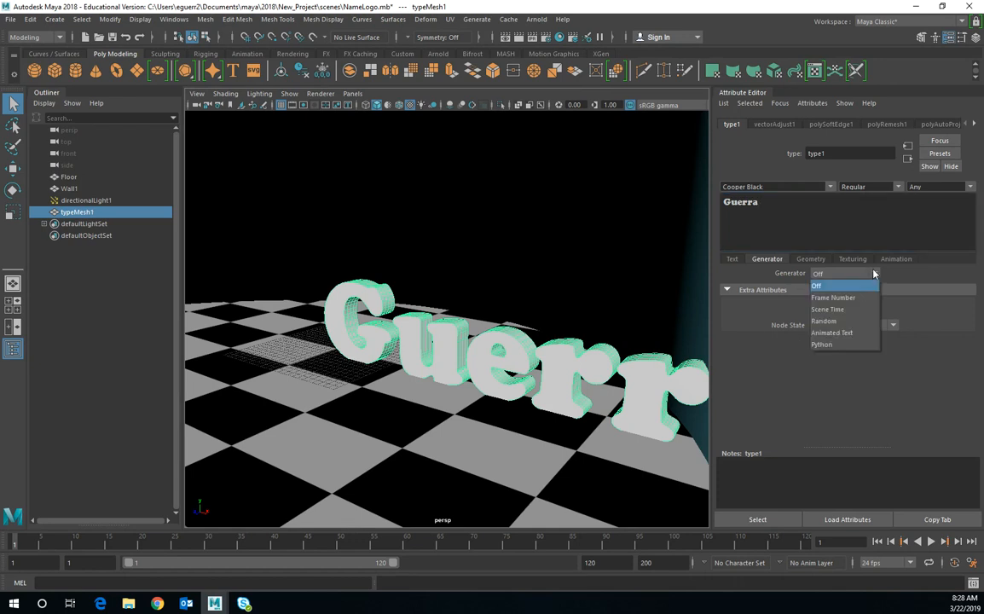
{"action": "left_click", "coordinate": [815, 259]}
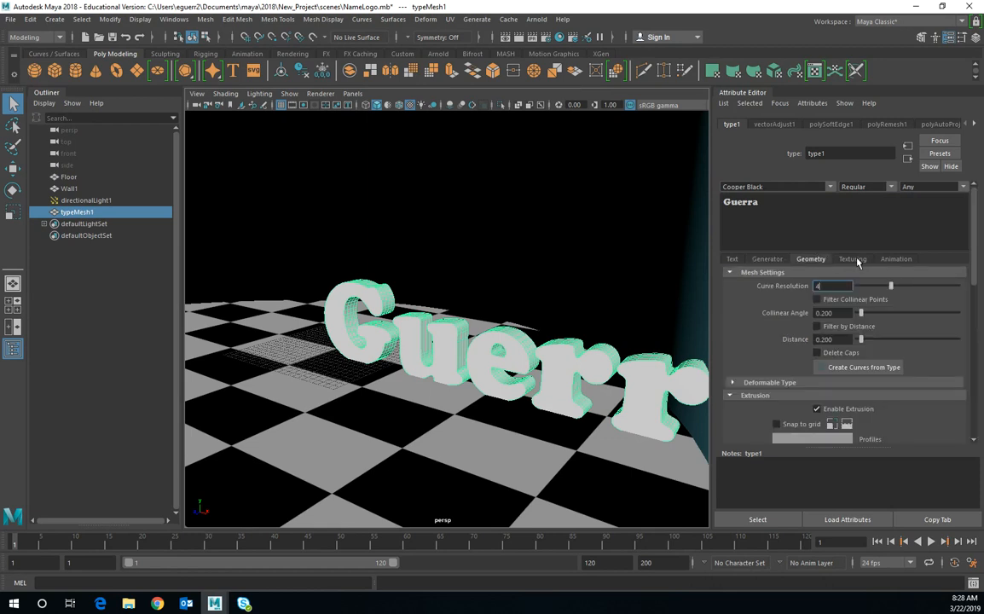
{"action": "left_click", "coordinate": [854, 260]}
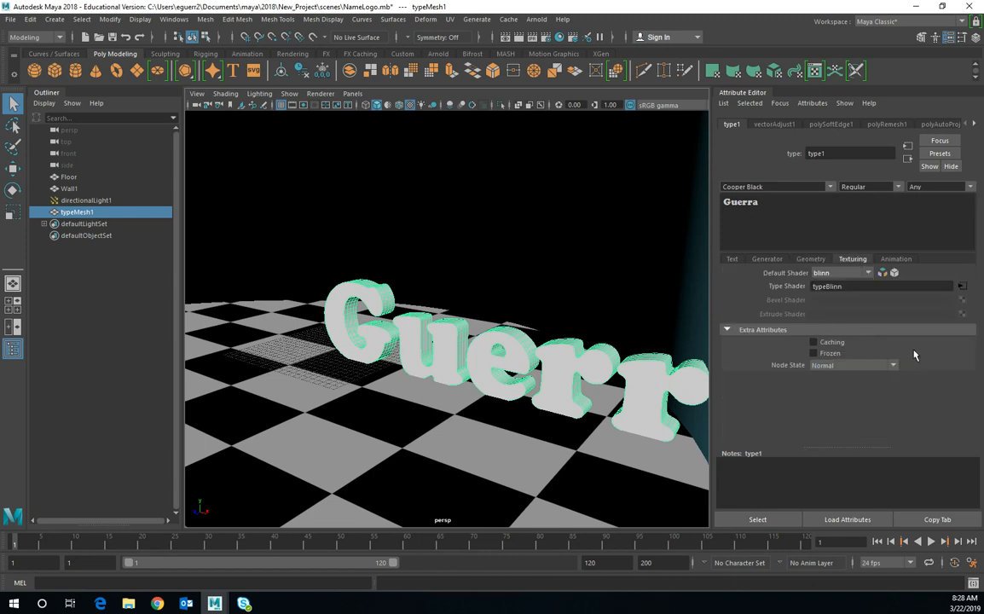
{"action": "left_click", "coordinate": [897, 260]}
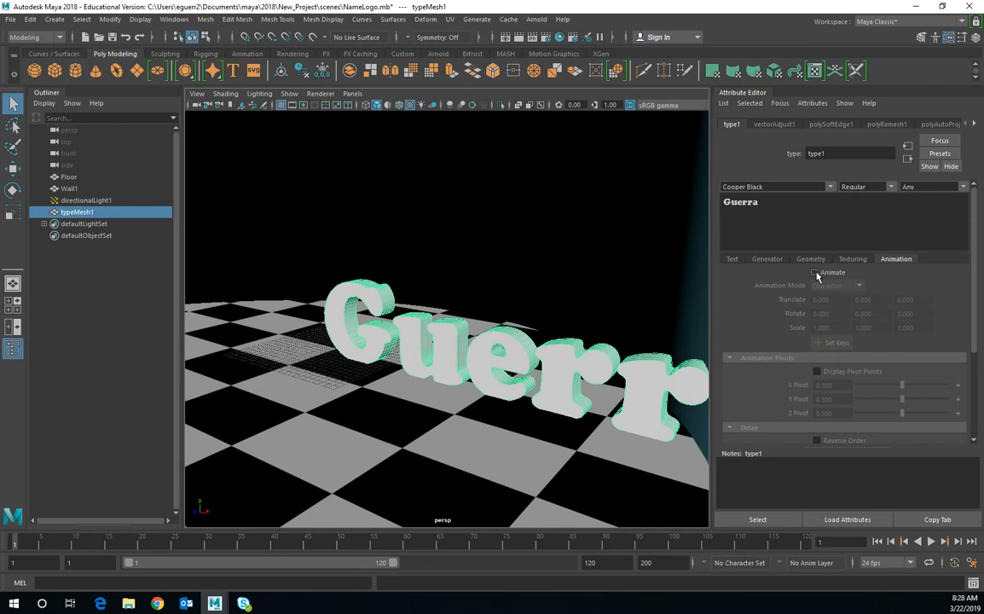
{"action": "left_click", "coordinate": [815, 273]}
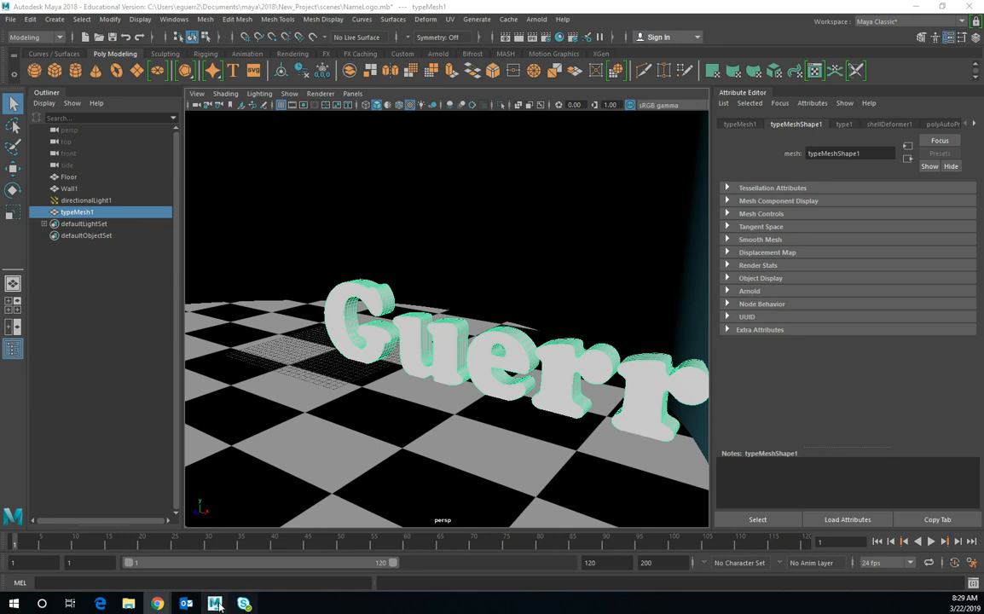
Set the time slider framerate to 29.97 fps in the animation preferences
{"action": "mouse_move", "coordinate": [214, 602]}
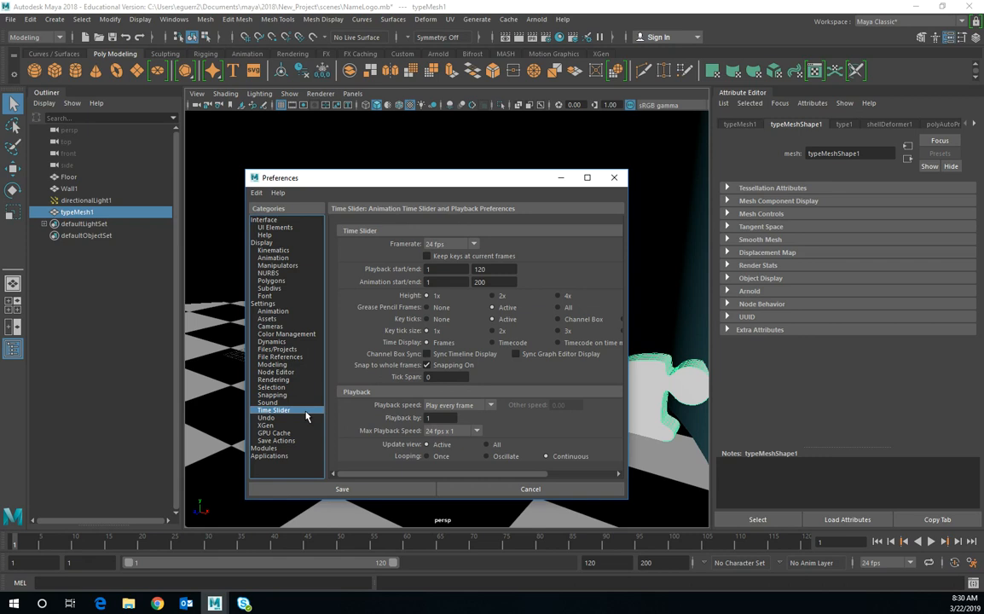
{"action": "left_click", "coordinate": [474, 245]}
{"action": "scroll", "coordinate": [443, 290], "scroll_direction": "down", "scroll_amount": 1}
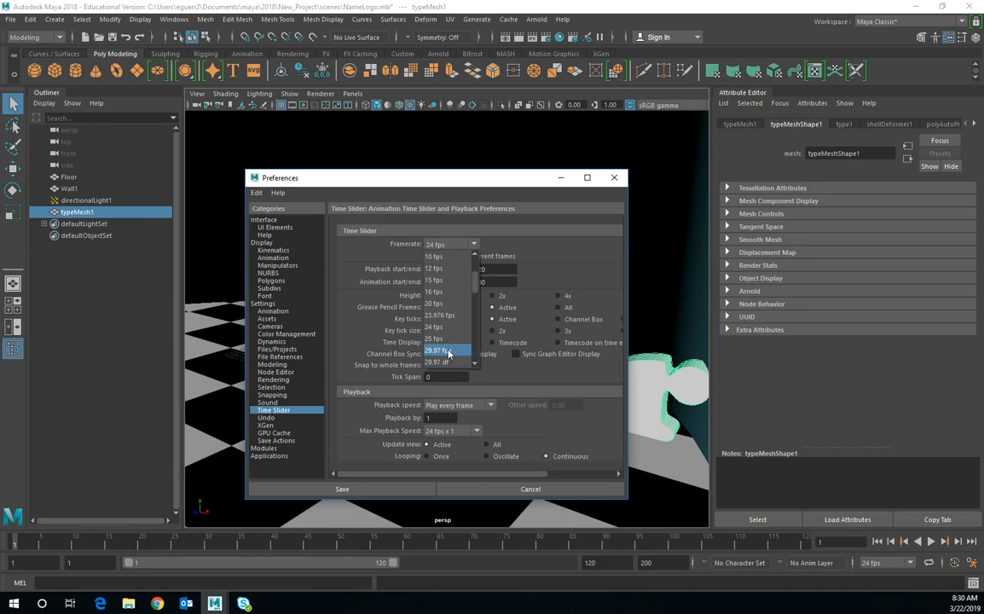
{"action": "left_click", "coordinate": [437, 350]}
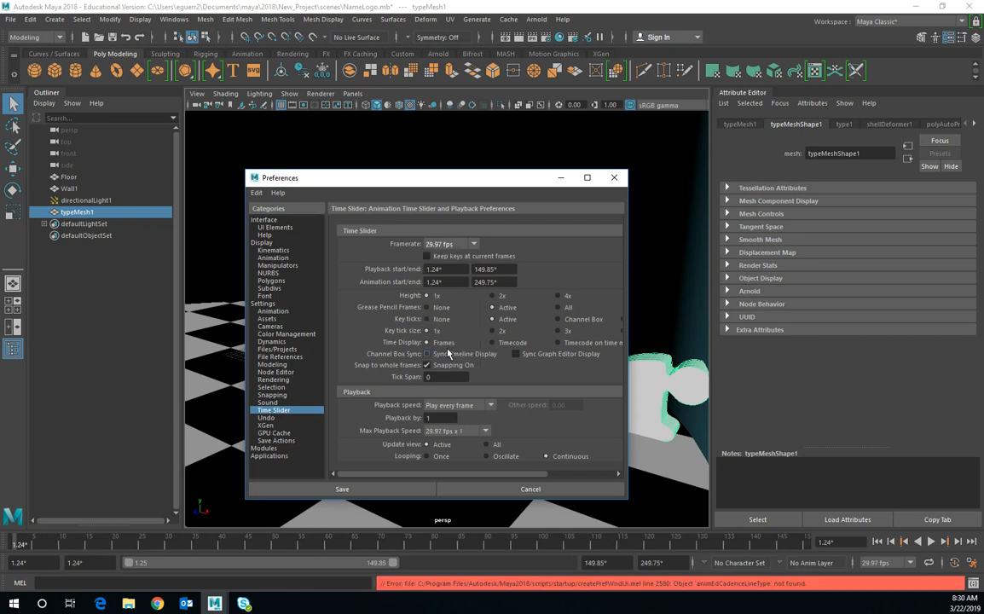
Set both the playback range and the animation range to start at 0 and end at 100
{"action": "left_click", "coordinate": [457, 271]}
{"action": "left_click_drag", "start_coordinate": [456, 270], "coordinate": [388, 268]}
{"action": "type", "text": "0"}
{"action": "key", "text": "Tab"}
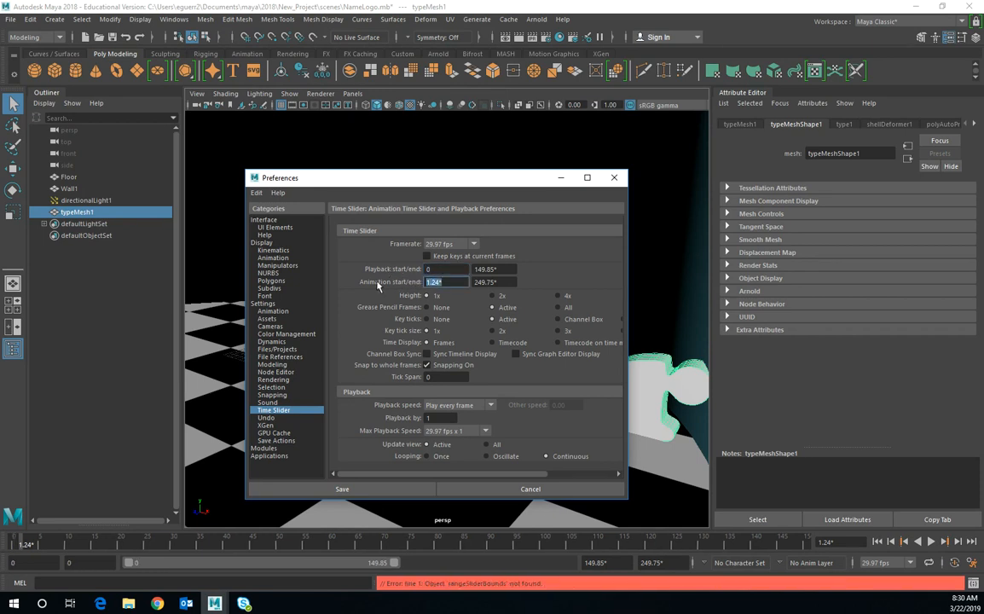
{"action": "type", "text": "0"}
{"action": "key", "text": "Tab"}
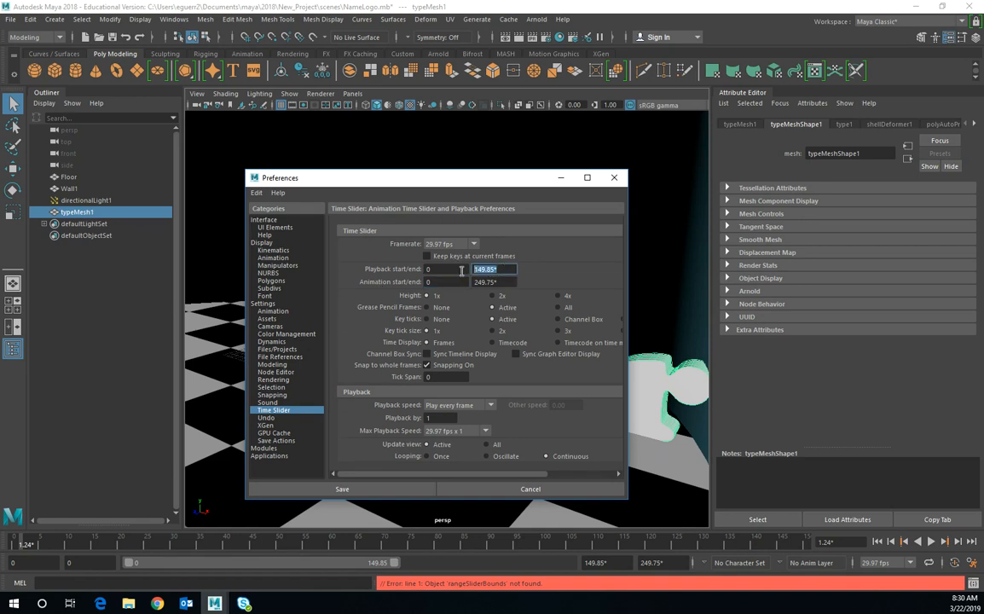
{"action": "type", "text": "100"}
{"action": "key", "text": "Return"}
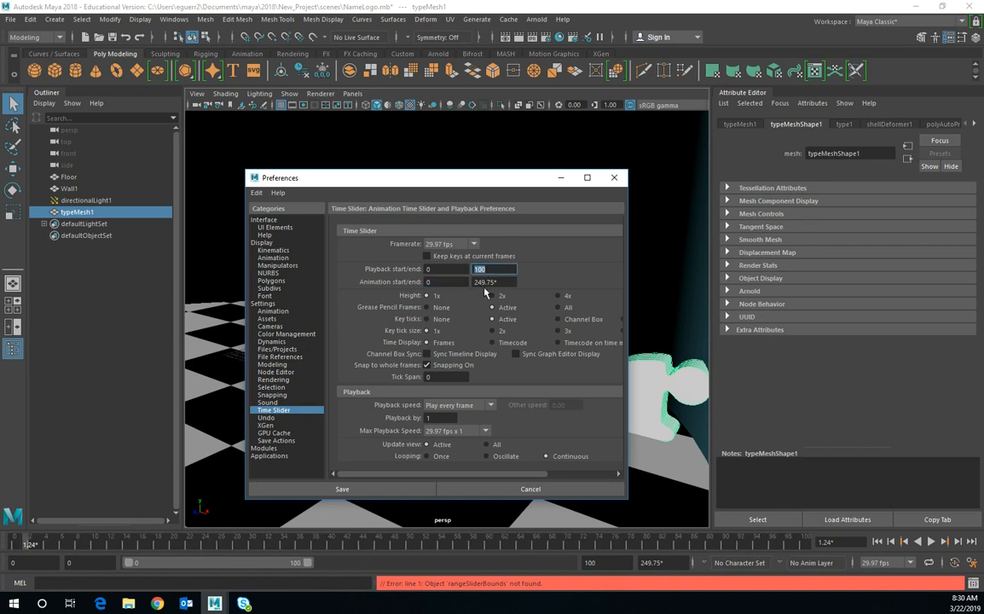
{"action": "key", "text": "Tab"}
{"action": "type", "text": "100"}
{"action": "key", "text": "Return"}
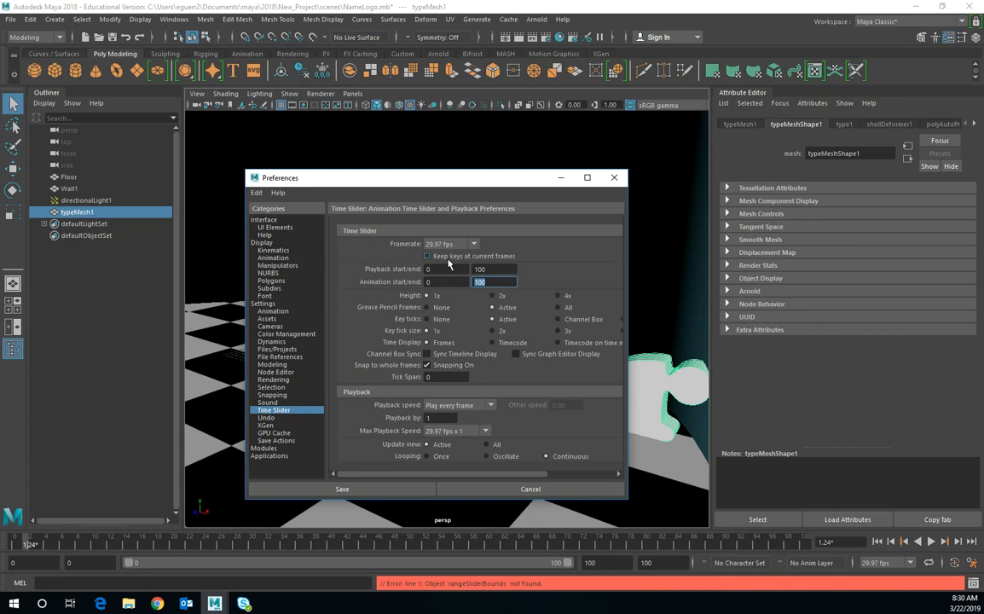
Choose Play every frame as the playback speed and save the preferences
{"action": "left_click", "coordinate": [427, 256]}
{"action": "left_click", "coordinate": [456, 406]}
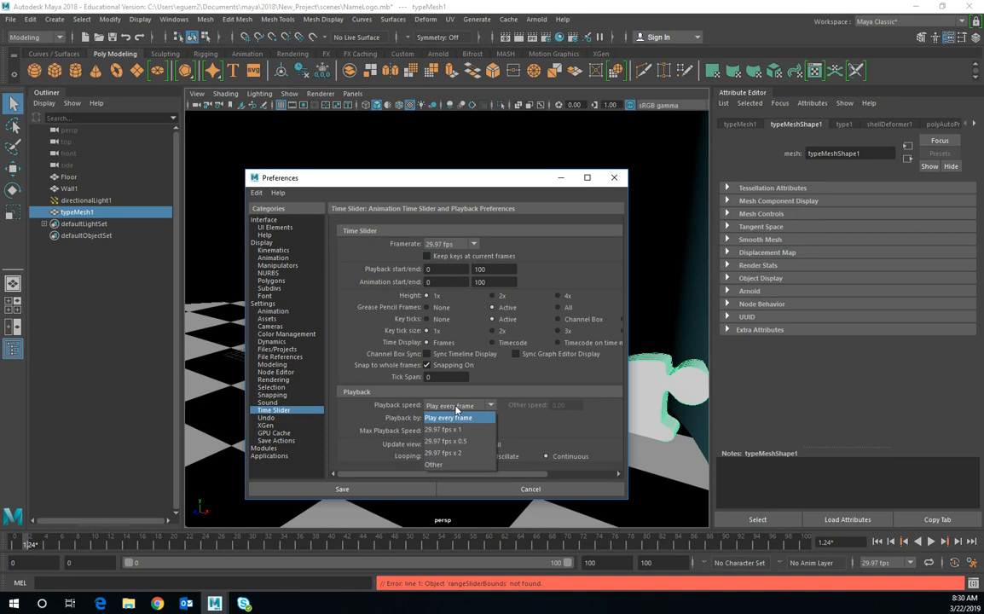
{"action": "left_click", "coordinate": [449, 418]}
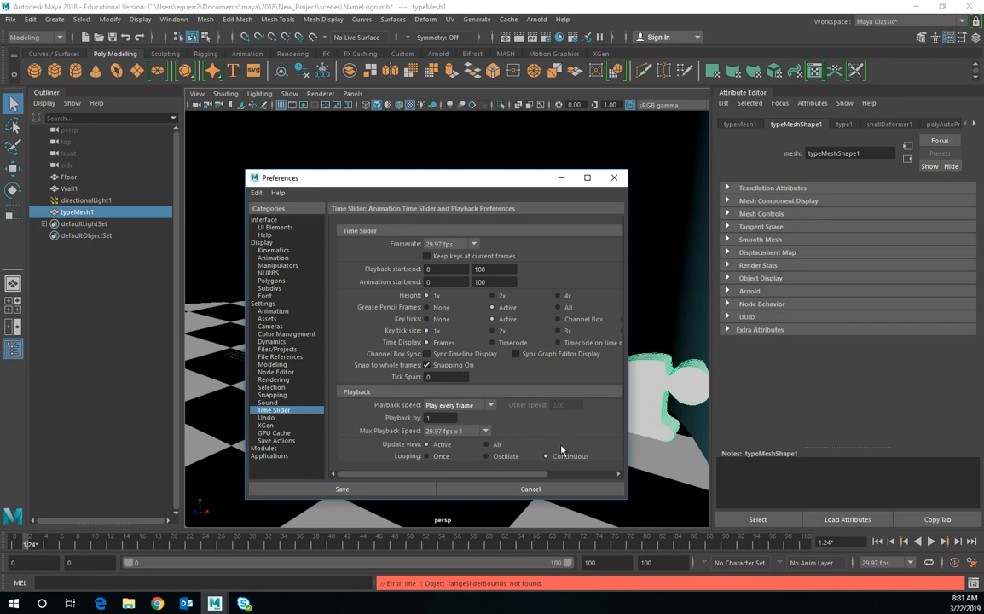
{"action": "left_click", "coordinate": [384, 491]}
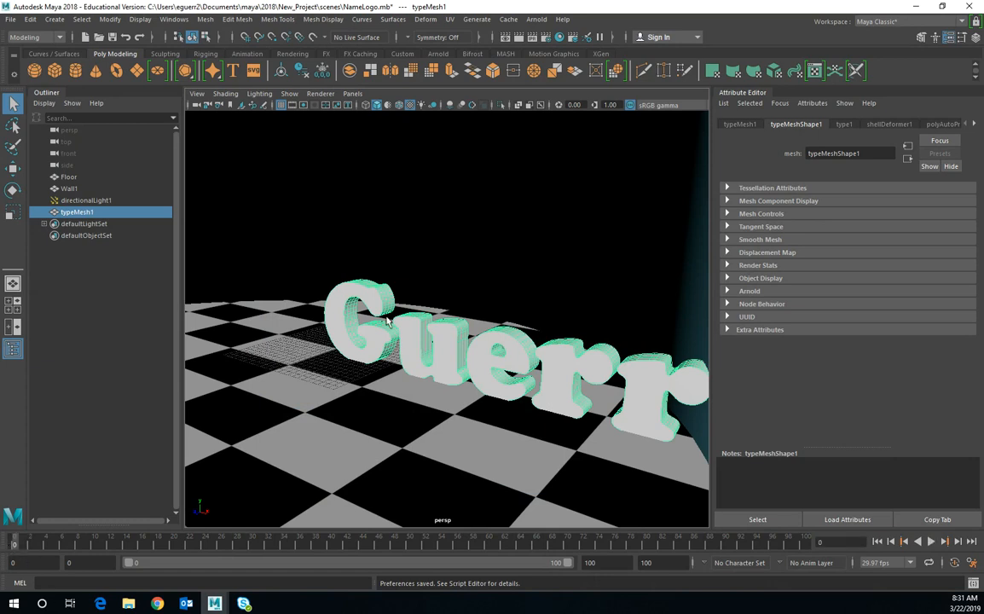
With Animate on and the animation mode at Character, key the type's translate, rotate and scale values at frame 0
{"action": "key", "text": "w"}
{"action": "left_click_drag", "start_coordinate": [341, 325], "coordinate": [435, 365]}
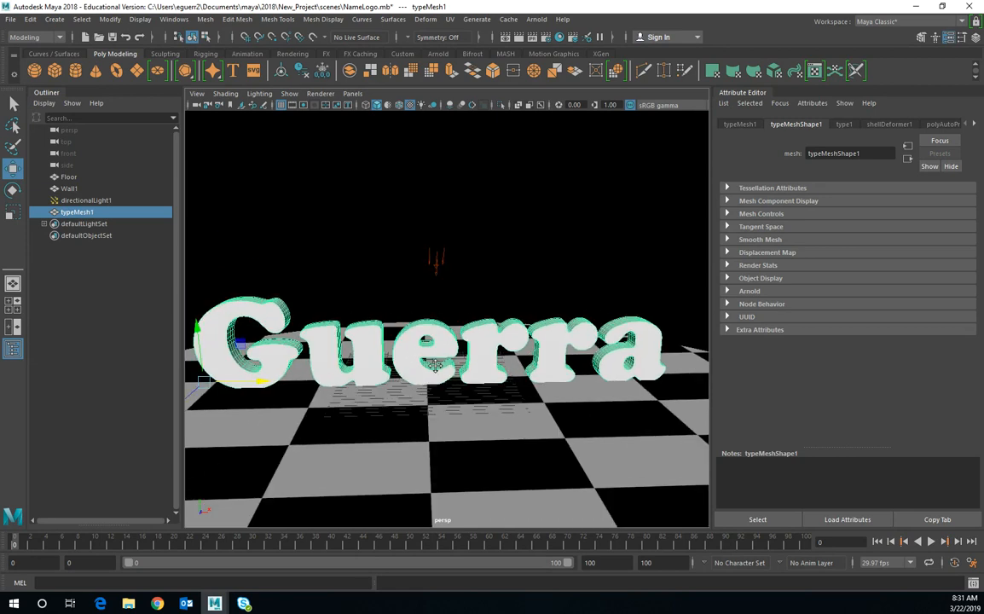
{"action": "scroll", "coordinate": [435, 365], "scroll_direction": "down", "scroll_amount": 5}
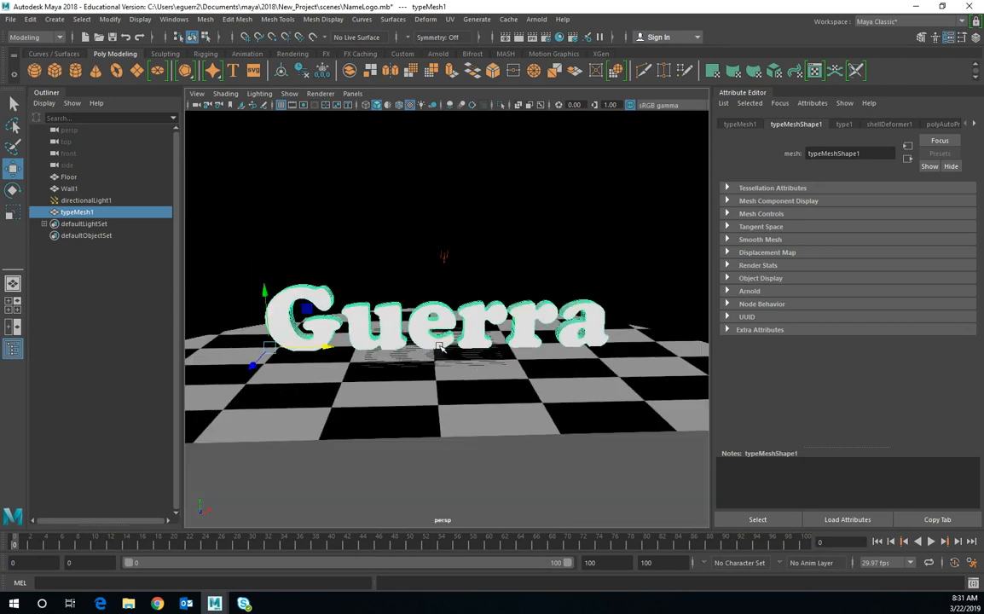
{"action": "scroll", "coordinate": [367, 335], "scroll_direction": "up", "scroll_amount": 4}
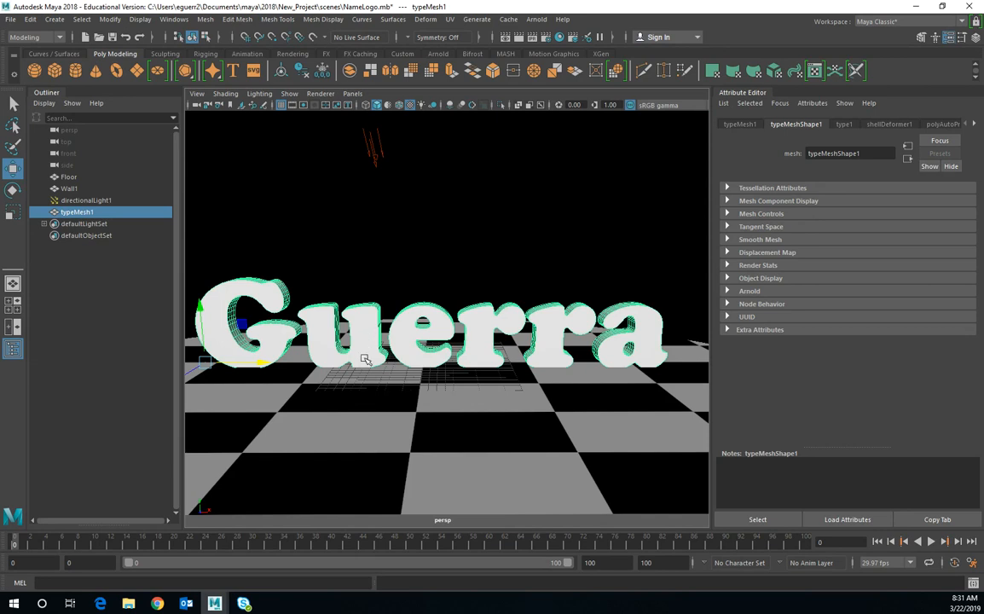
{"action": "left_click", "coordinate": [844, 123]}
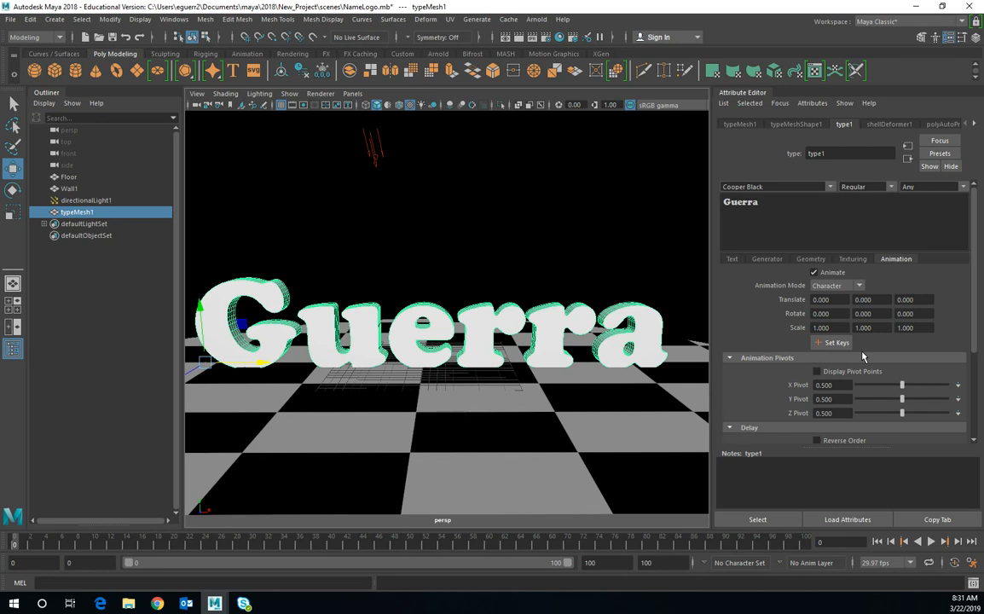
{"action": "left_click", "coordinate": [814, 272]}
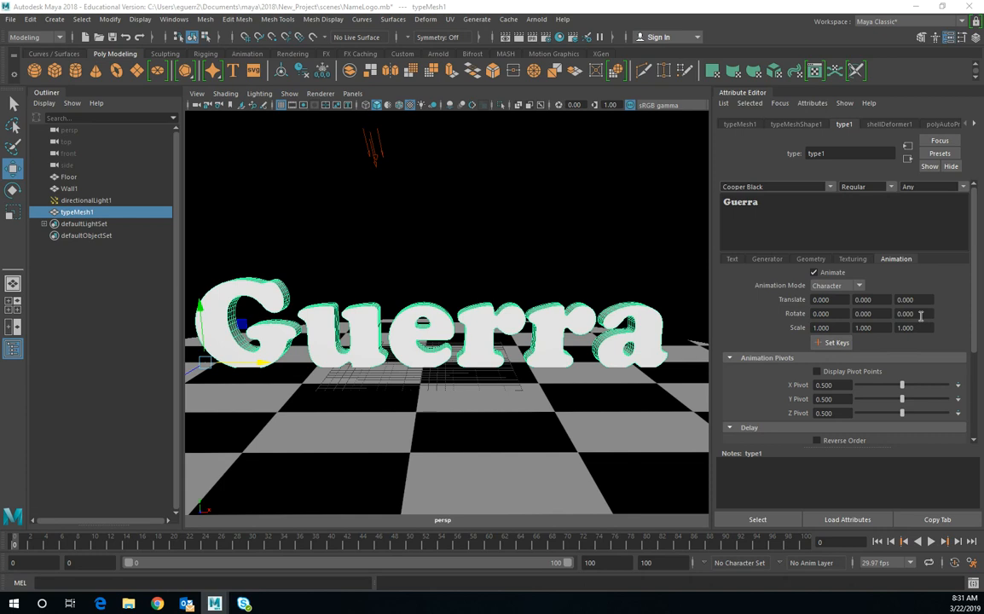
{"action": "left_click", "coordinate": [859, 287]}
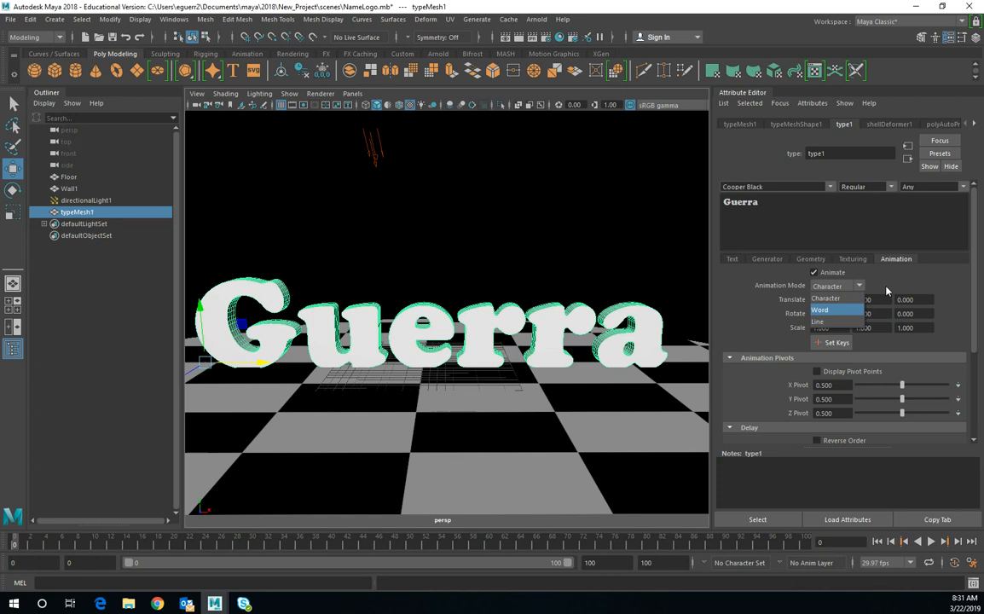
{"action": "left_click", "coordinate": [844, 298]}
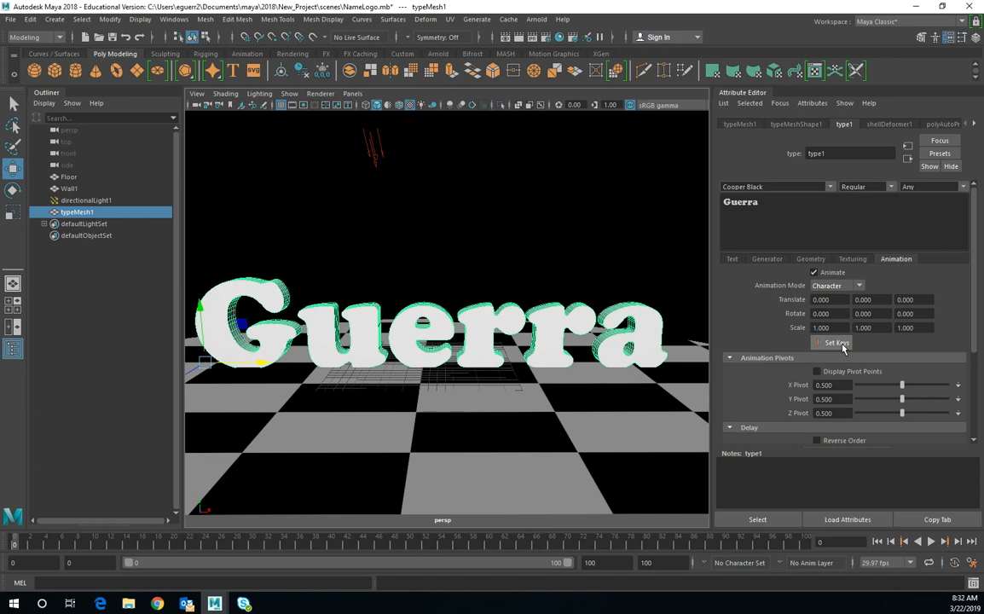
{"action": "left_click", "coordinate": [837, 343]}
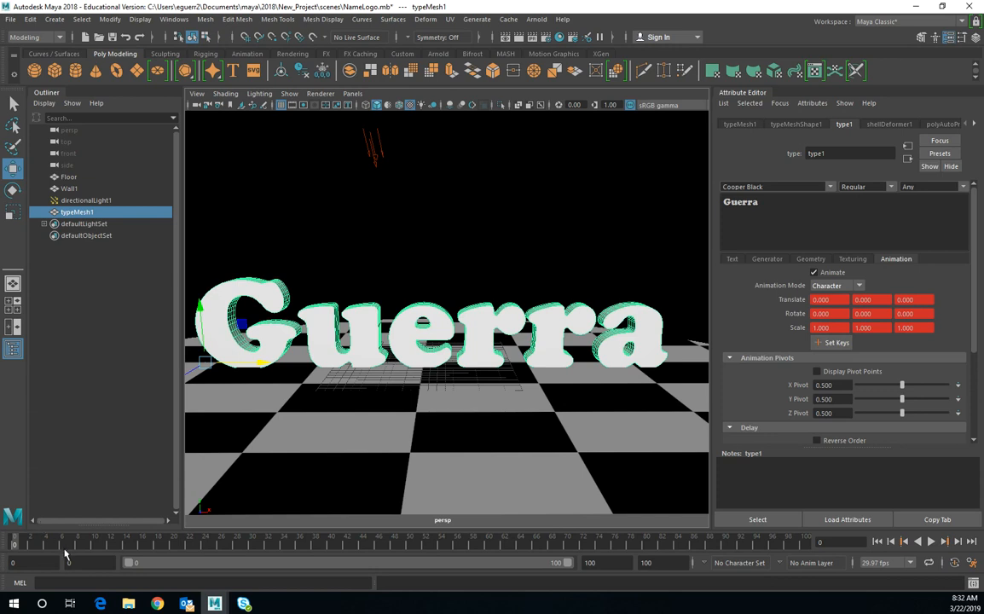
At frame 20, set the type's Translate Y to 10, set keys, and play the animation
{"action": "left_click", "coordinate": [175, 547]}
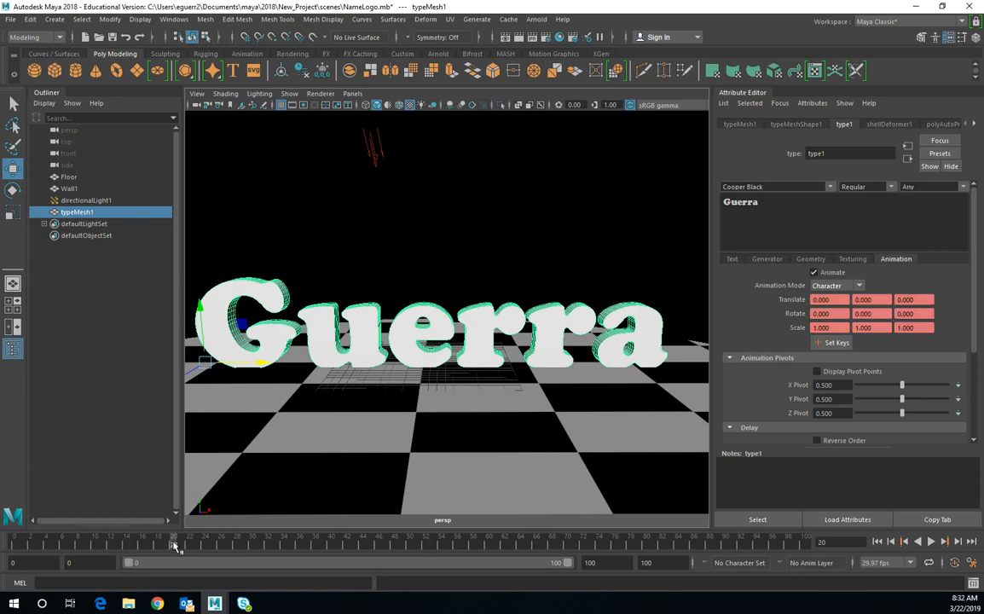
{"action": "left_click", "coordinate": [863, 299]}
{"action": "type", "text": "10"}
{"action": "key", "text": "Return"}
{"action": "left_click", "coordinate": [823, 343]}
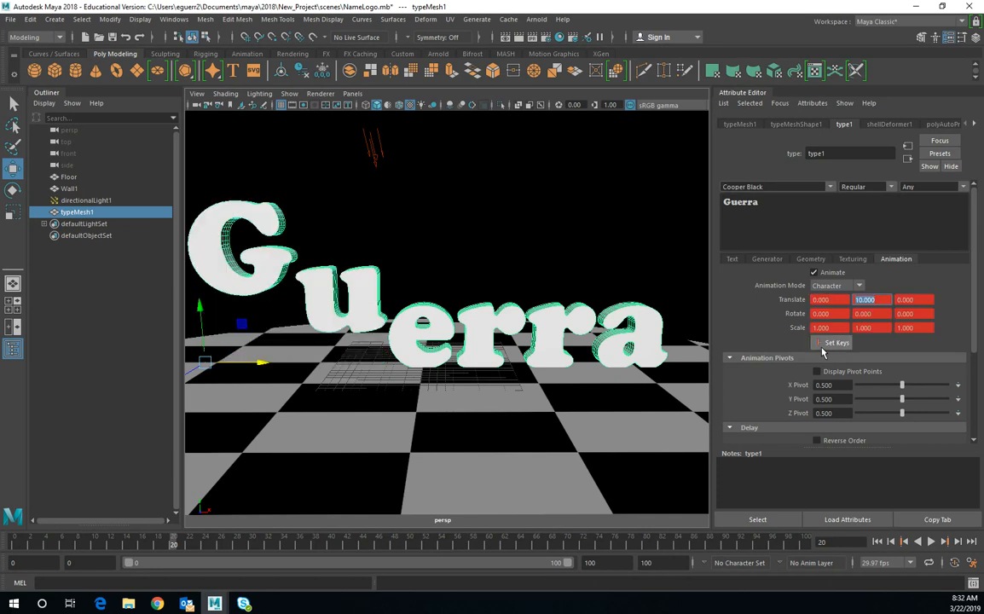
{"action": "key", "text": "alt+v"}
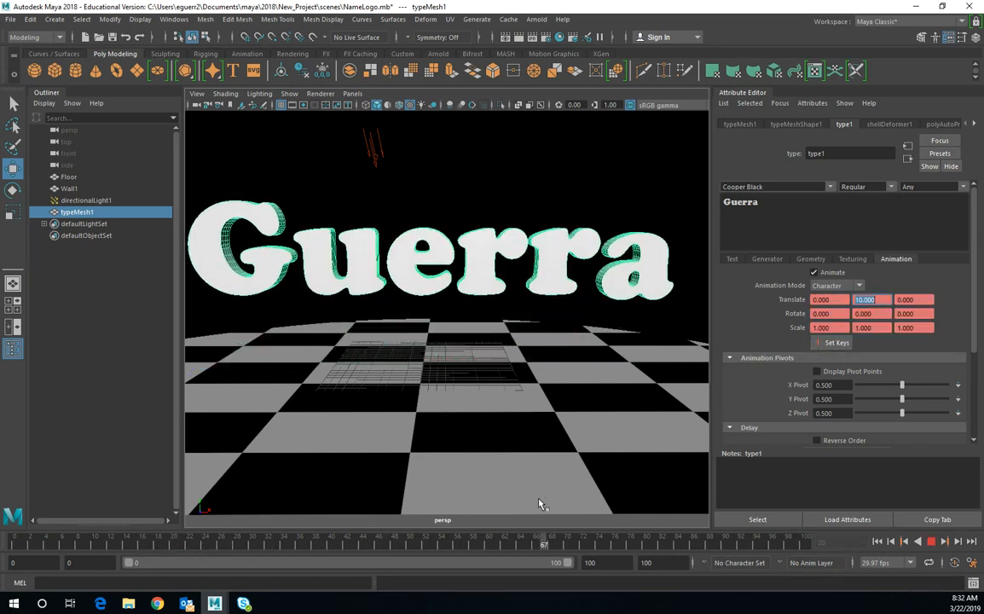
At frame 40, set the type's Translate Y back to 0 and set keys
{"action": "left_click", "coordinate": [331, 546]}
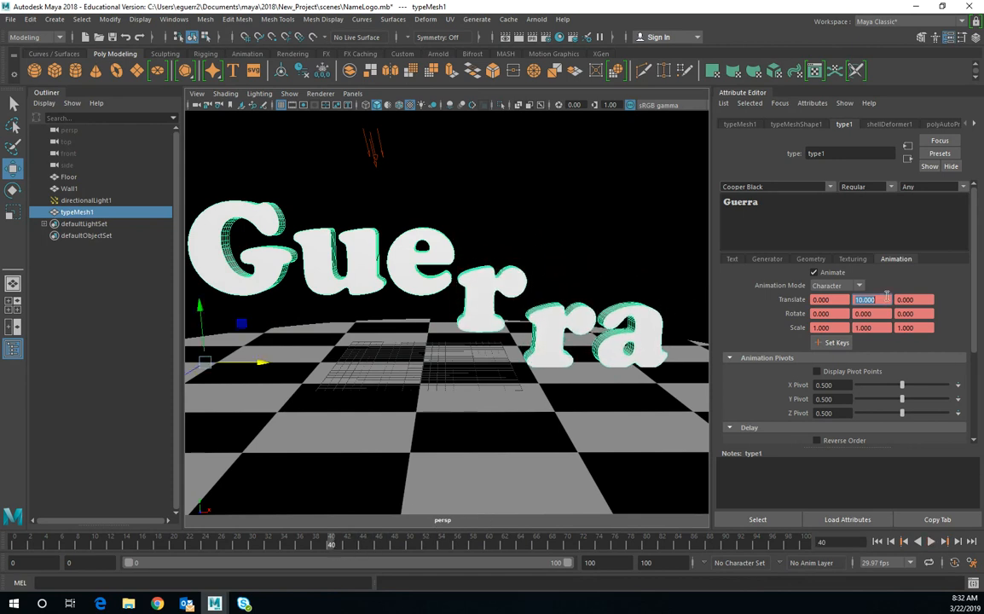
{"action": "left_click", "coordinate": [859, 299]}
{"action": "key", "text": "Return"}
{"action": "type", "text": "0"}
{"action": "key", "text": "Return"}
{"action": "left_click", "coordinate": [821, 343]}
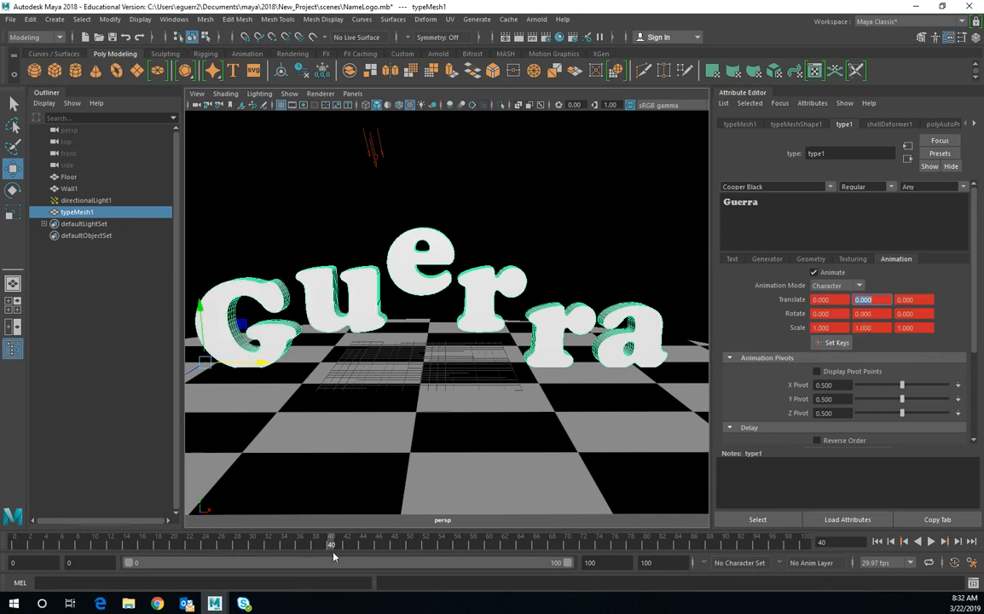
Play the letter animation from frame 0, stop it, and return to frame 0
{"action": "left_click_drag", "start_coordinate": [331, 547], "coordinate": [14, 543]}
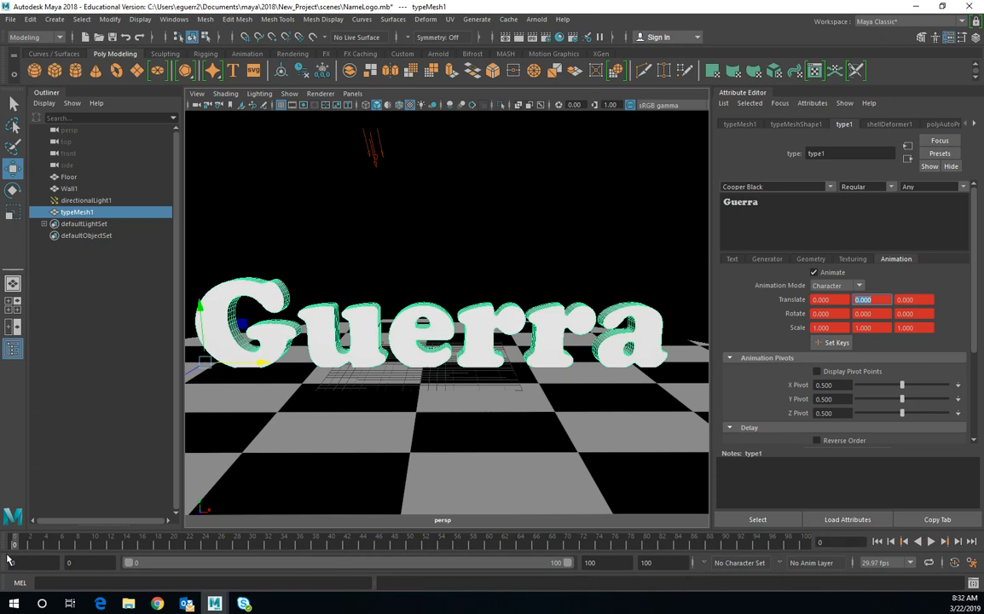
{"action": "left_click", "coordinate": [930, 542]}
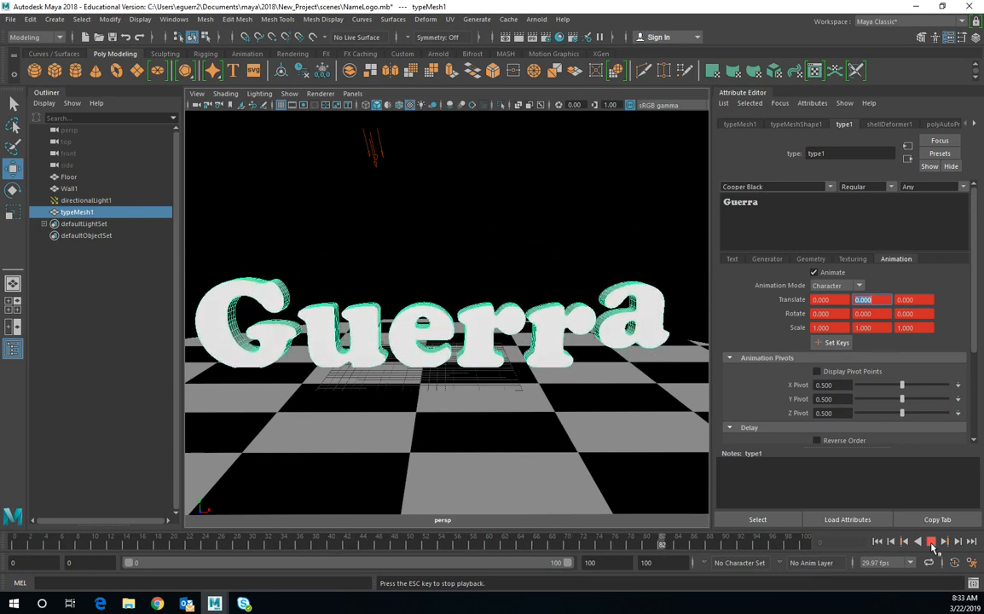
{"action": "left_click", "coordinate": [932, 543]}
{"action": "left_click", "coordinate": [44, 546]}
{"action": "left_click_drag", "start_coordinate": [44, 546], "coordinate": [14, 546]}
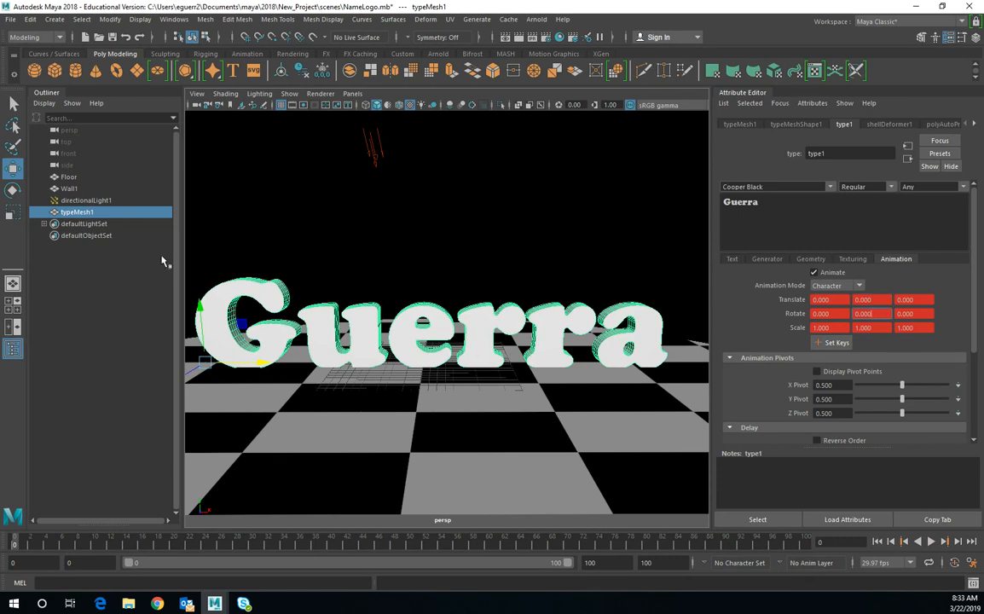
Check the rotation axes with the Rotate tool, and at frame 20 set the type's Rotate Y to 90 and set keys
{"action": "left_click", "coordinate": [13, 191]}
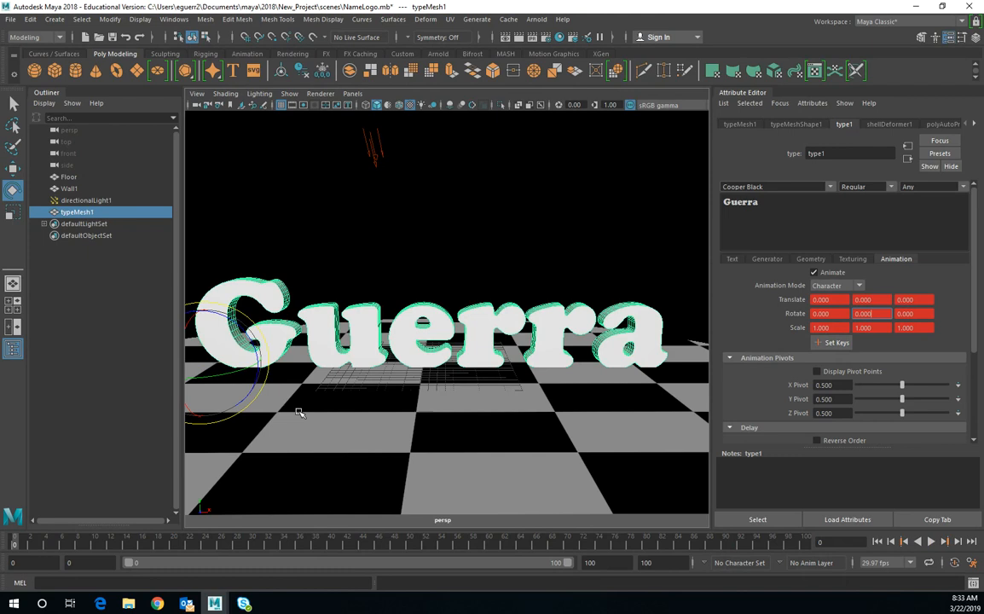
{"action": "left_click_drag", "start_coordinate": [308, 409], "coordinate": [349, 365], "text": "alt"}
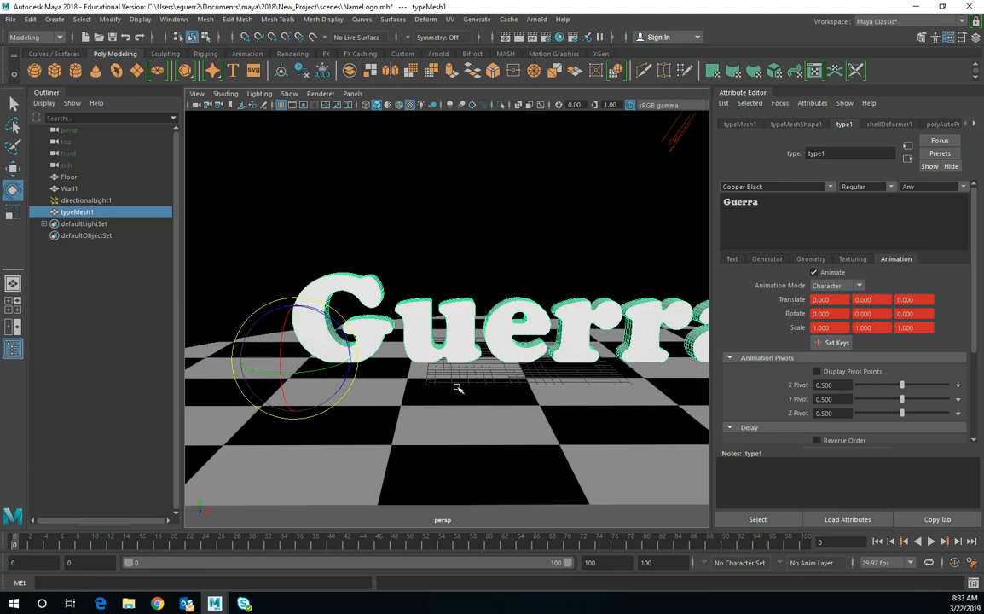
{"action": "left_click_drag", "start_coordinate": [491, 354], "coordinate": [503, 380], "text": "alt"}
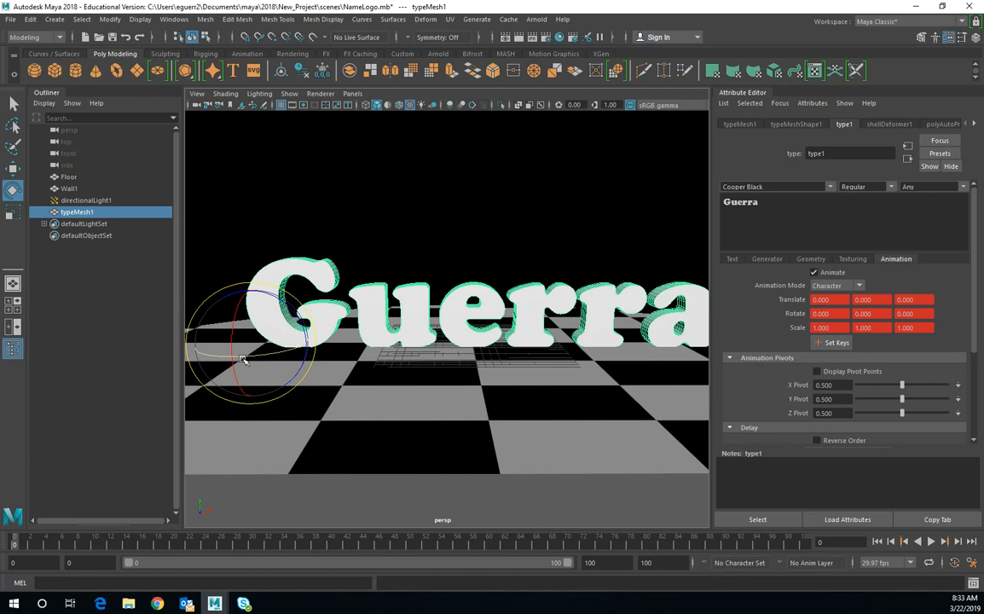
{"action": "left_click", "coordinate": [887, 314]}
{"action": "left_click", "coordinate": [174, 546]}
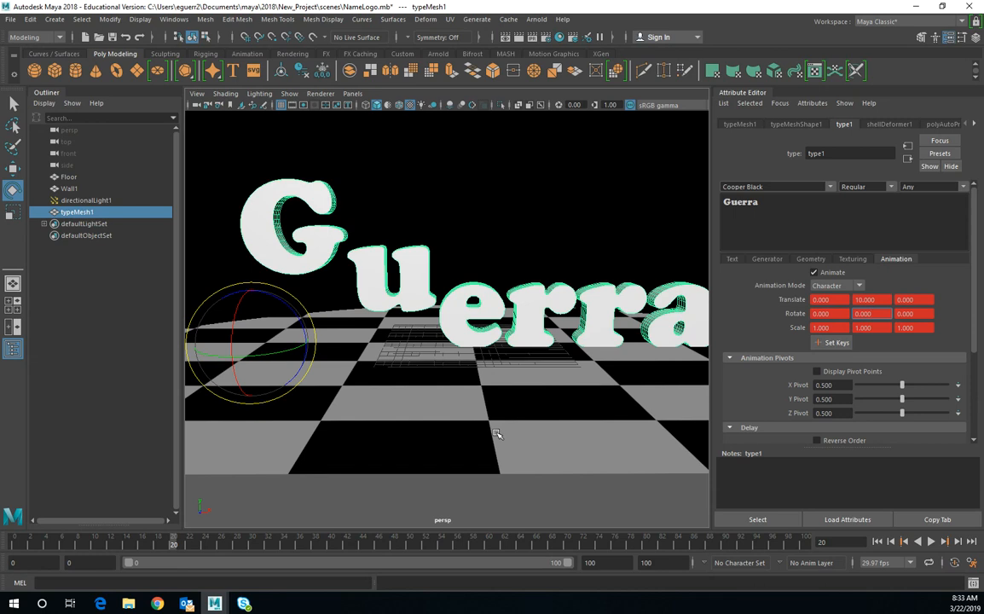
{"action": "left_click", "coordinate": [880, 315]}
{"action": "left_click", "coordinate": [252, 544]}
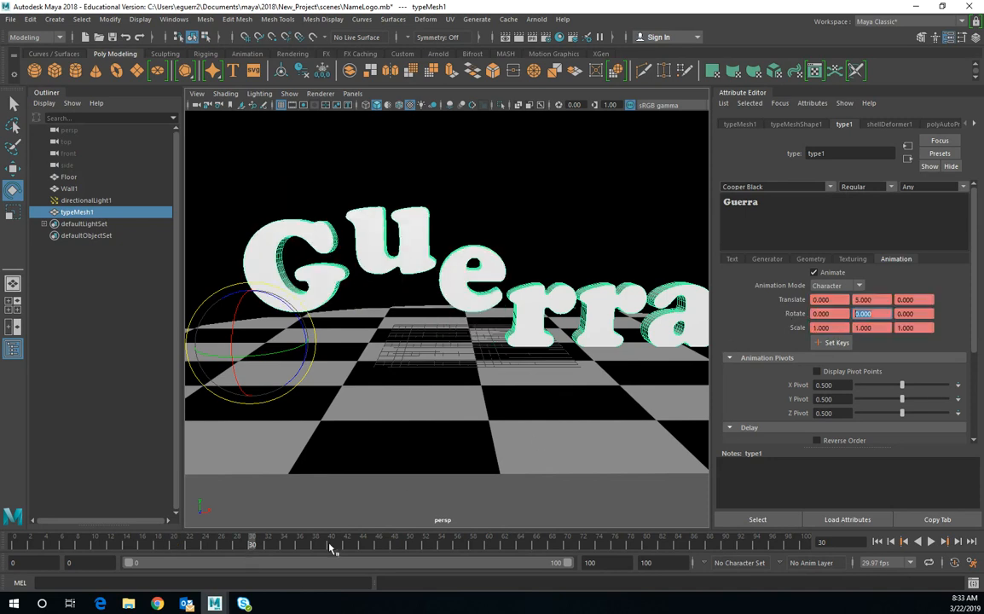
{"action": "left_click", "coordinate": [173, 546]}
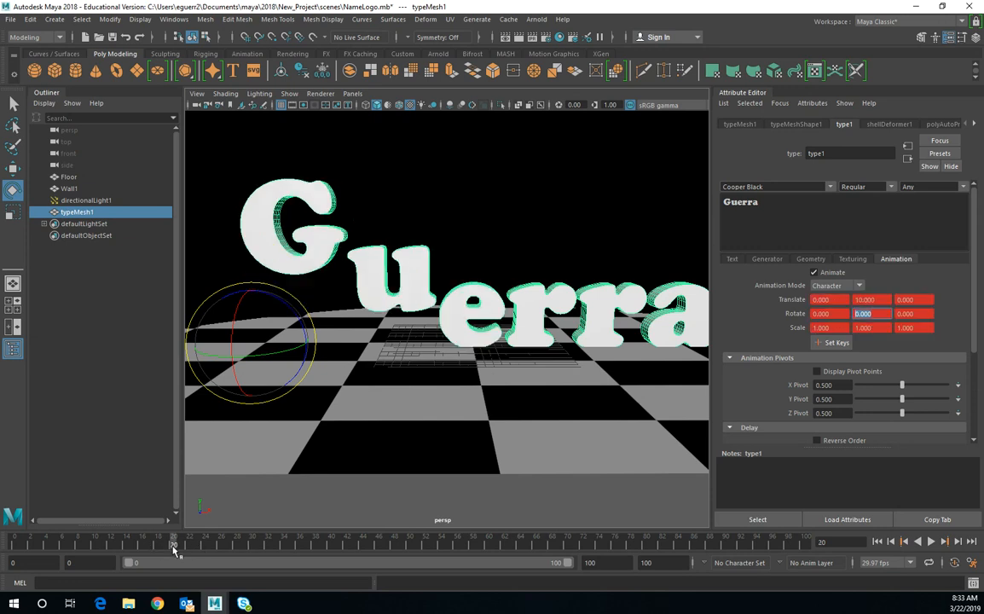
{"action": "type", "text": "90"}
{"action": "key", "text": "Return"}
{"action": "left_click", "coordinate": [835, 345]}
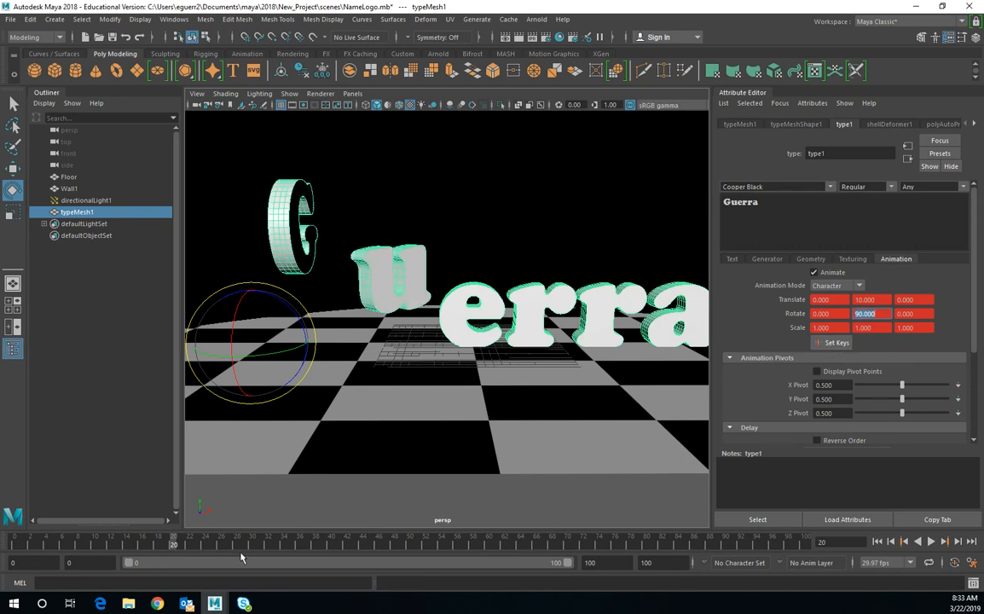
At frame 50, set keys with the type's Rotate Y at 0 and return to frame 0
{"action": "left_click", "coordinate": [409, 543]}
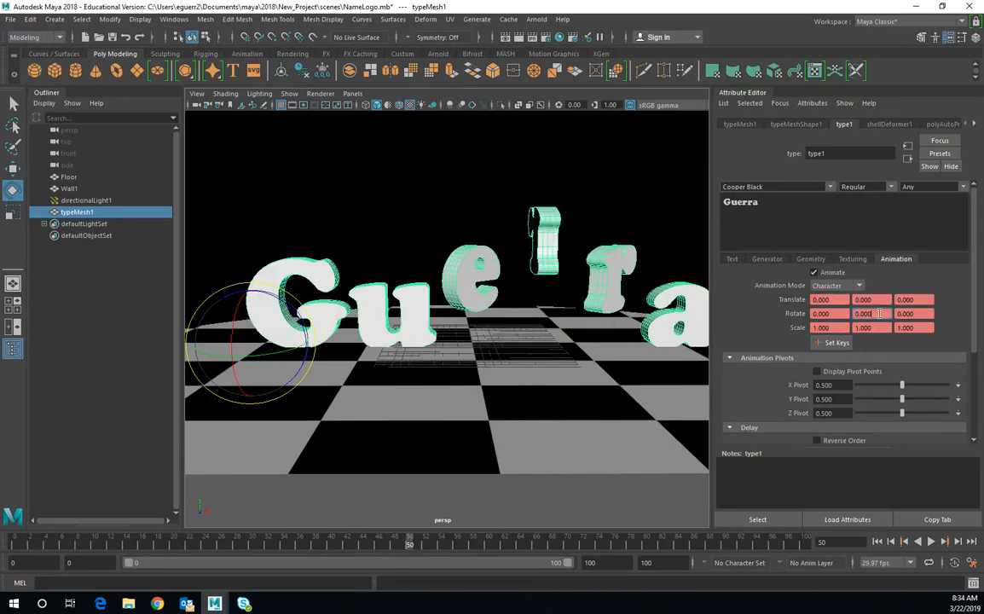
{"action": "left_click_drag", "start_coordinate": [879, 313], "coordinate": [850, 316]}
{"action": "key", "text": "Return"}
{"action": "left_click", "coordinate": [832, 342]}
{"action": "left_click_drag", "start_coordinate": [418, 550], "coordinate": [13, 546]}
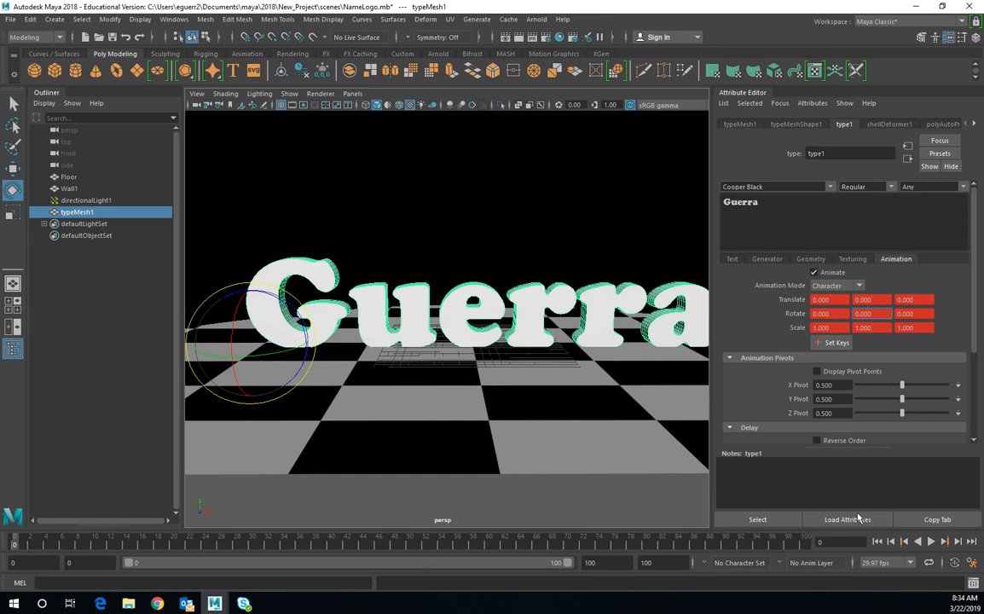
Play the letter animation from frame 0 and stop it to check the letters' rotation
{"action": "left_click", "coordinate": [930, 541]}
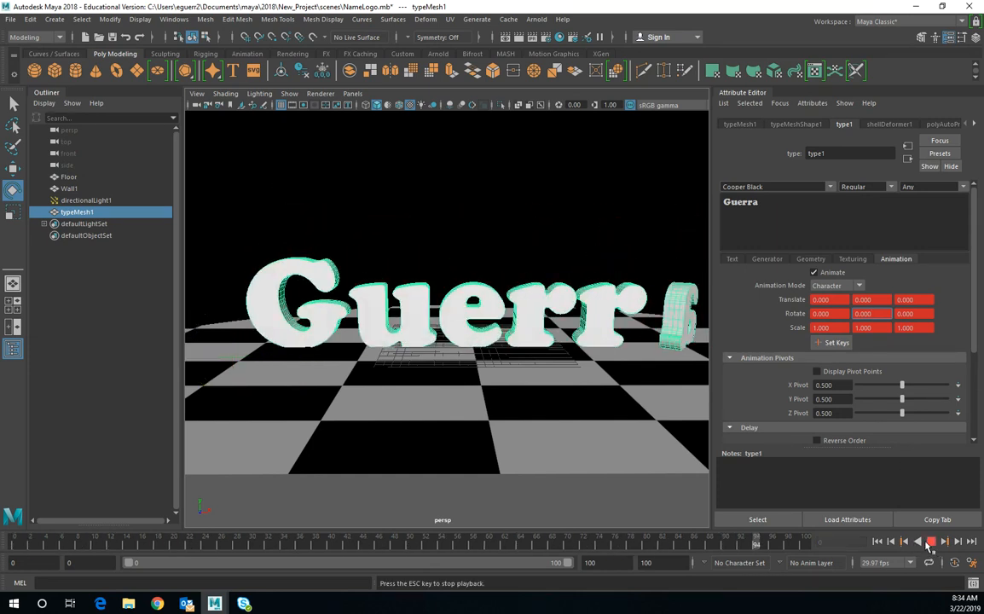
{"action": "left_click", "coordinate": [930, 541]}
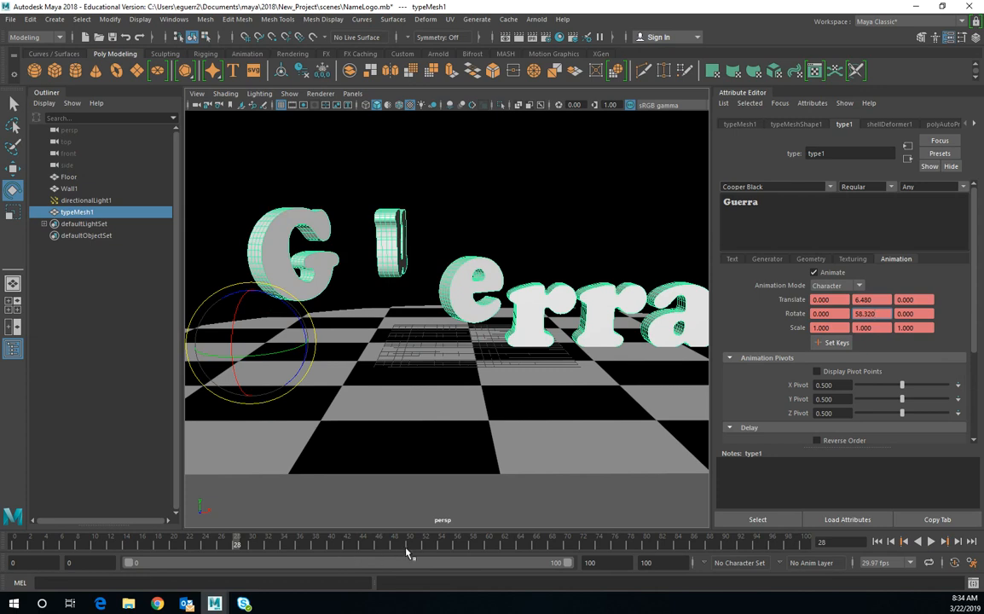
At frame 50, break the connection on the type's Rotate Y, set Rotate Y to 0, and set keys
{"action": "left_click", "coordinate": [410, 544]}
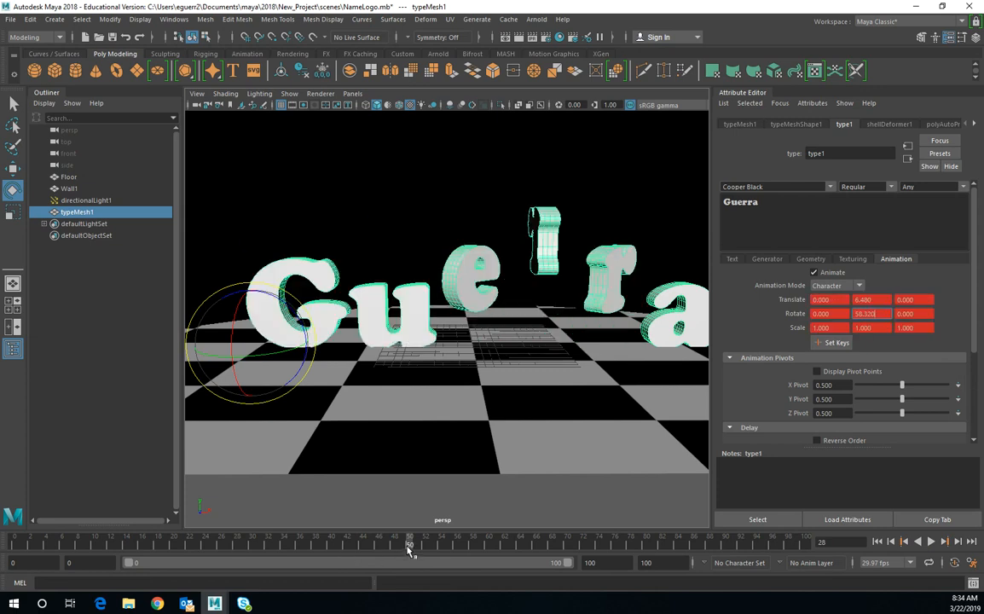
{"action": "left_click", "coordinate": [882, 314]}
{"action": "right_click", "coordinate": [873, 316]}
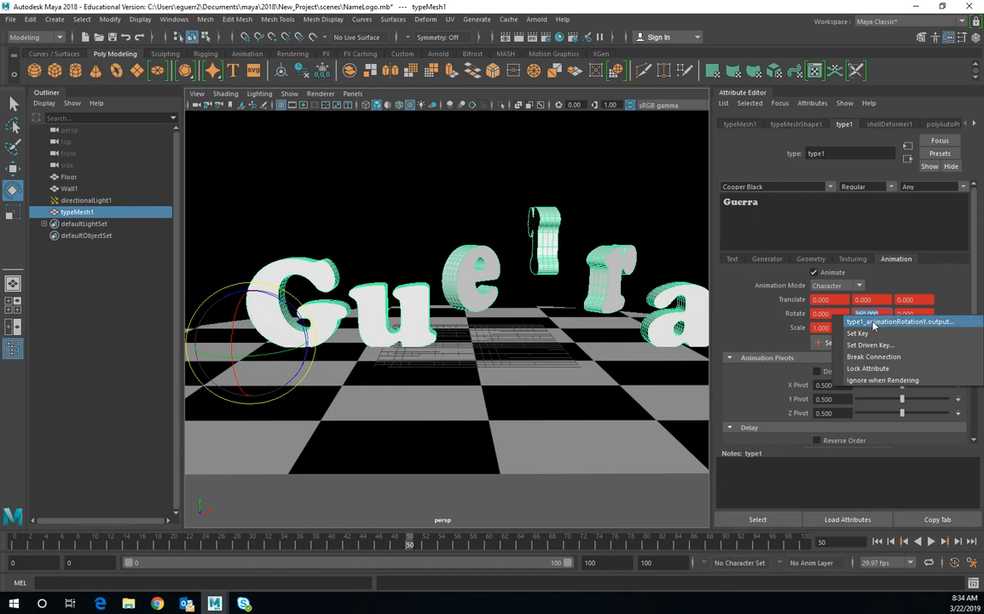
{"action": "left_click", "coordinate": [863, 357]}
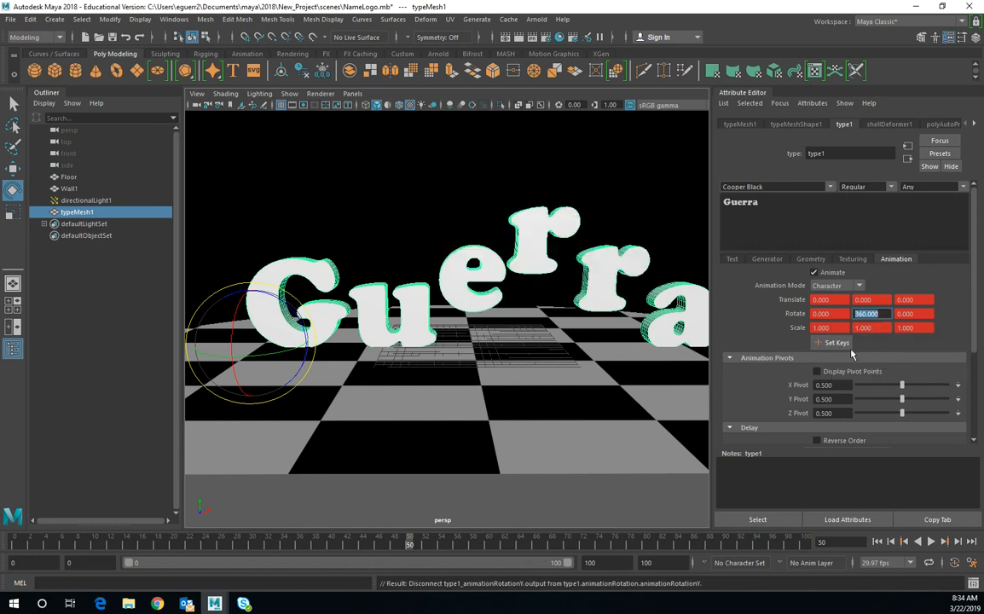
{"action": "type", "text": "0"}
{"action": "key", "text": "Return"}
{"action": "left_click", "coordinate": [836, 342]}
{"action": "left_click", "coordinate": [873, 318]}
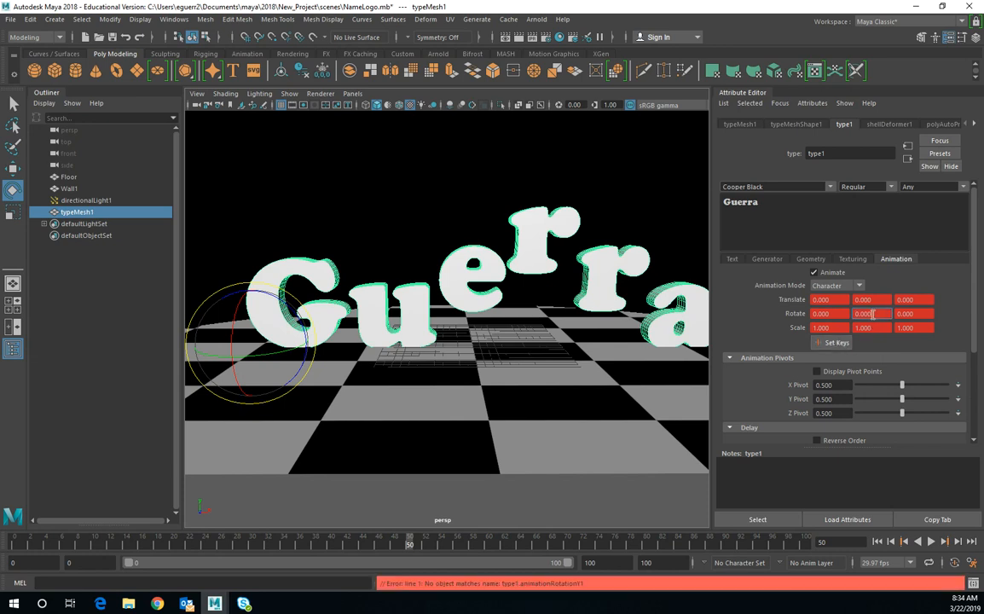
At frame 30, set the type's Rotate Y to 90 and set keys
{"action": "key", "text": "alt+v"}
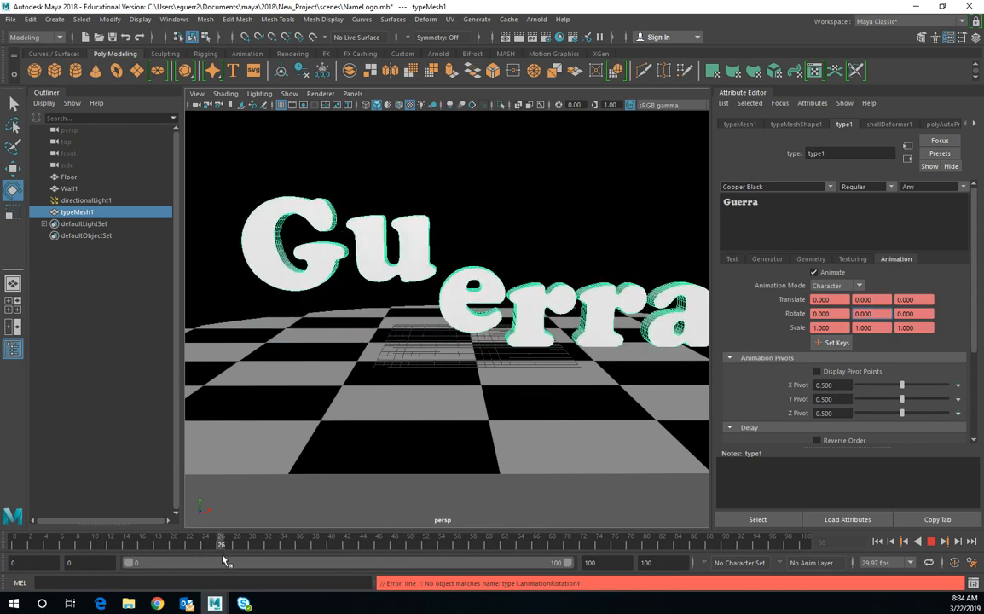
{"action": "left_click", "coordinate": [253, 544]}
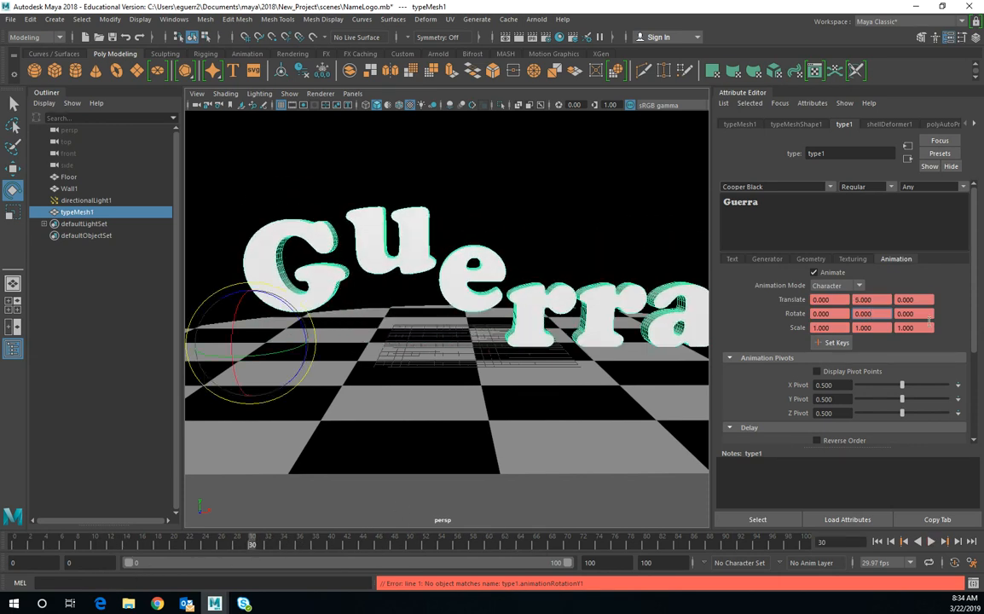
{"action": "left_click", "coordinate": [878, 314]}
{"action": "left_click", "coordinate": [833, 342]}
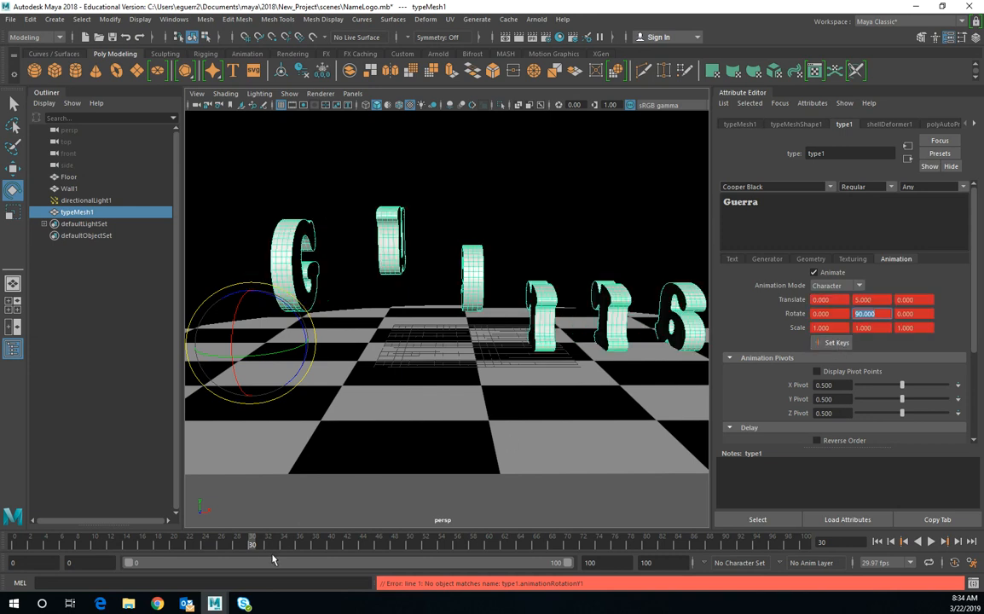
Preview the rotation briefly, return to frame 30, and set the type's Rotate Y to 360
{"action": "key", "text": "alt+v"}
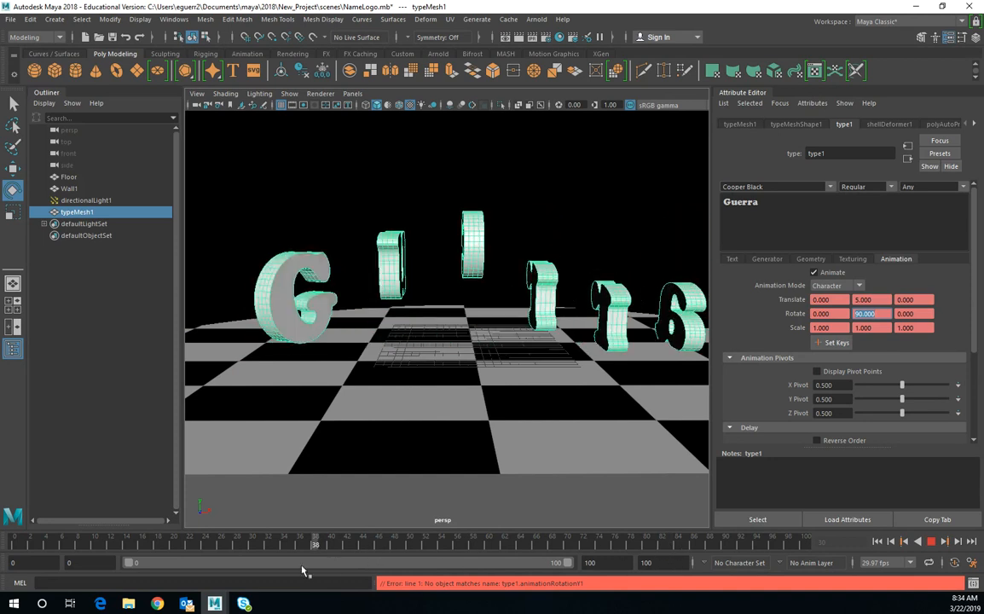
{"action": "left_click", "coordinate": [259, 544]}
{"action": "key", "text": "alt+v"}
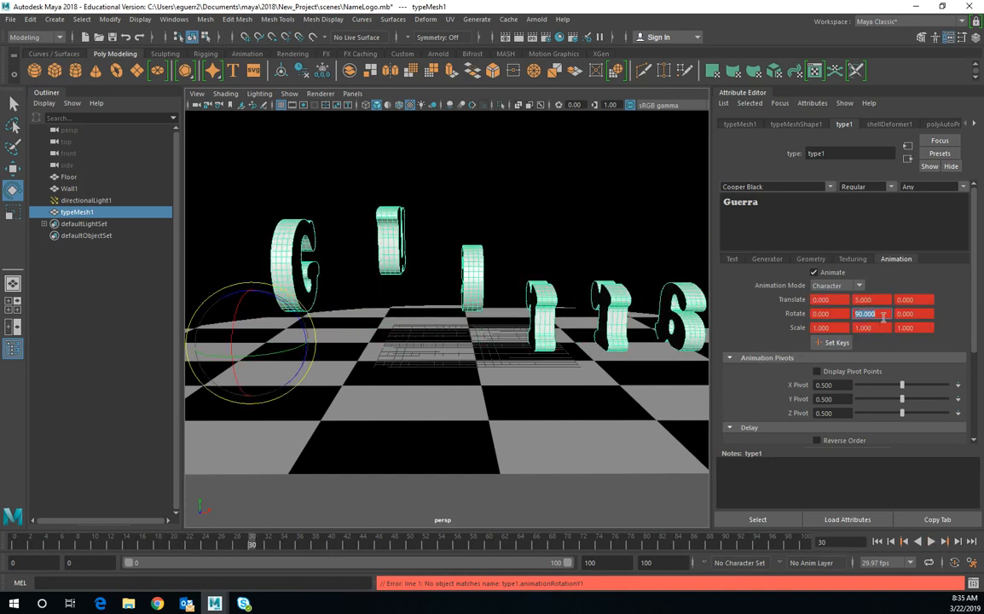
{"action": "key", "text": "Return"}
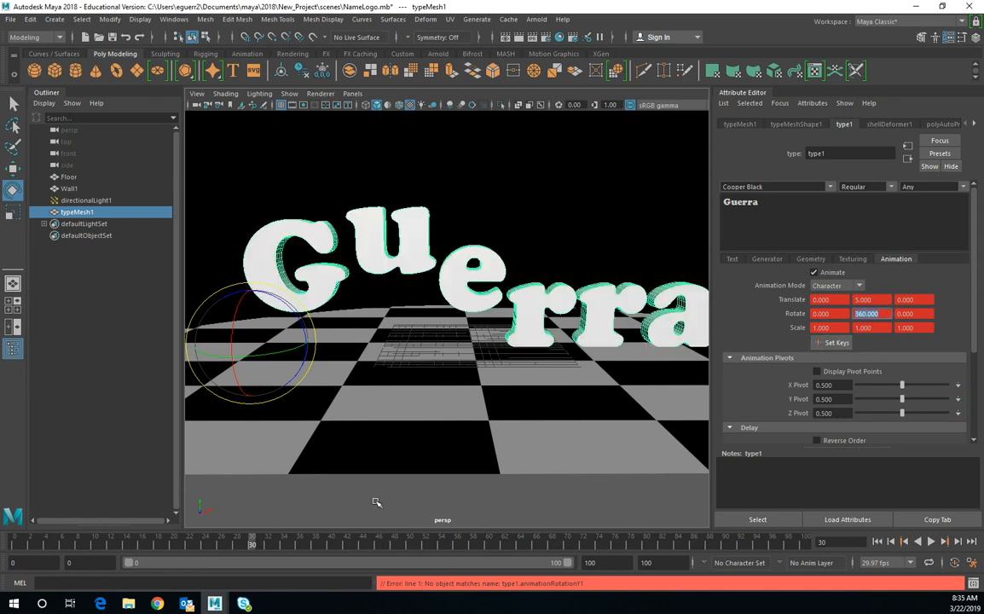
Play the letter animation from the start and stop it to check the full-turn rotation
{"action": "key", "text": "alt+v"}
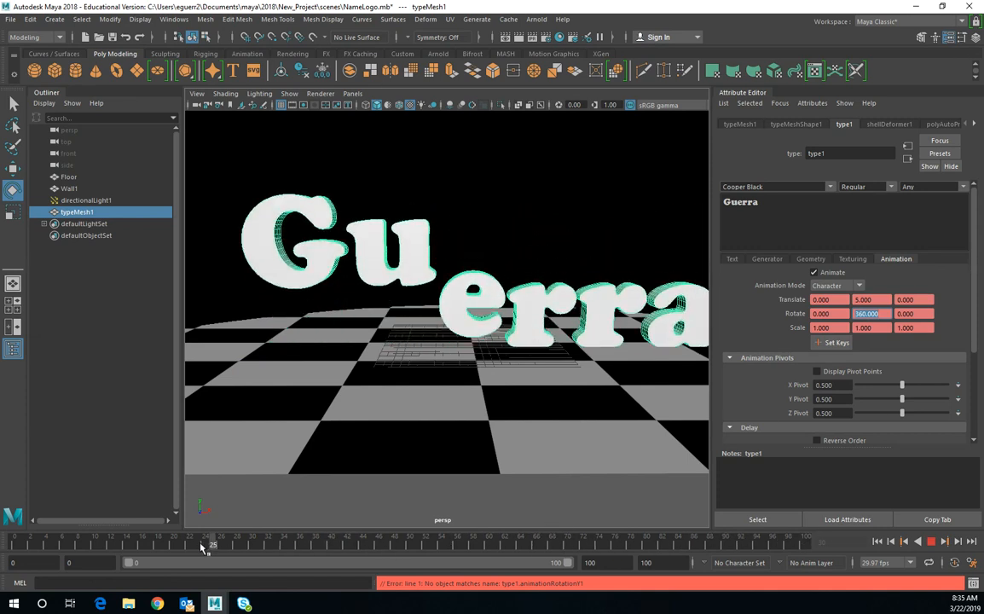
{"action": "key", "text": "alt+shift+v"}
{"action": "key", "text": "alt+v"}
{"action": "left_click", "coordinate": [931, 541]}
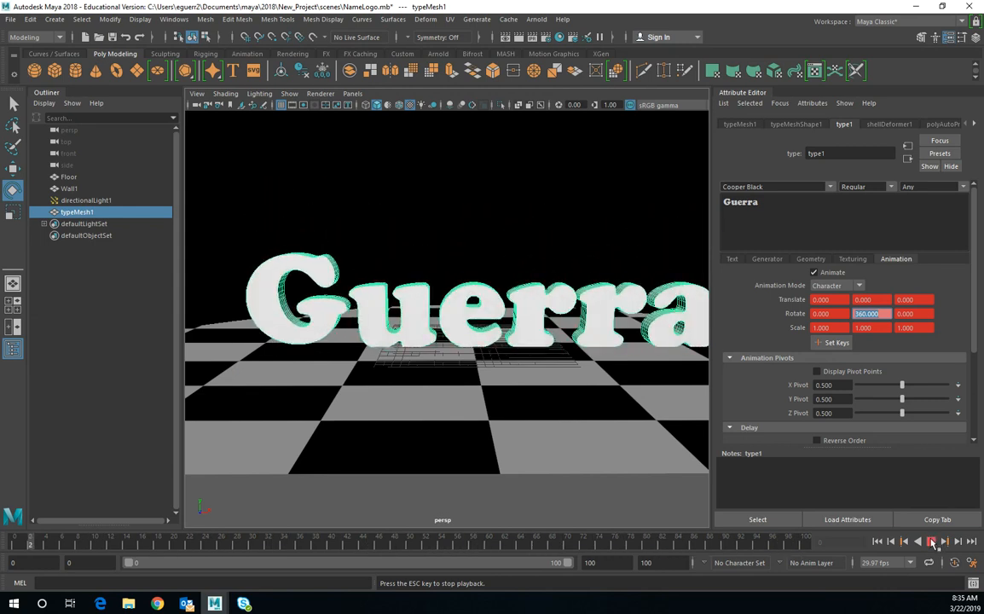
{"action": "left_click", "coordinate": [932, 542]}
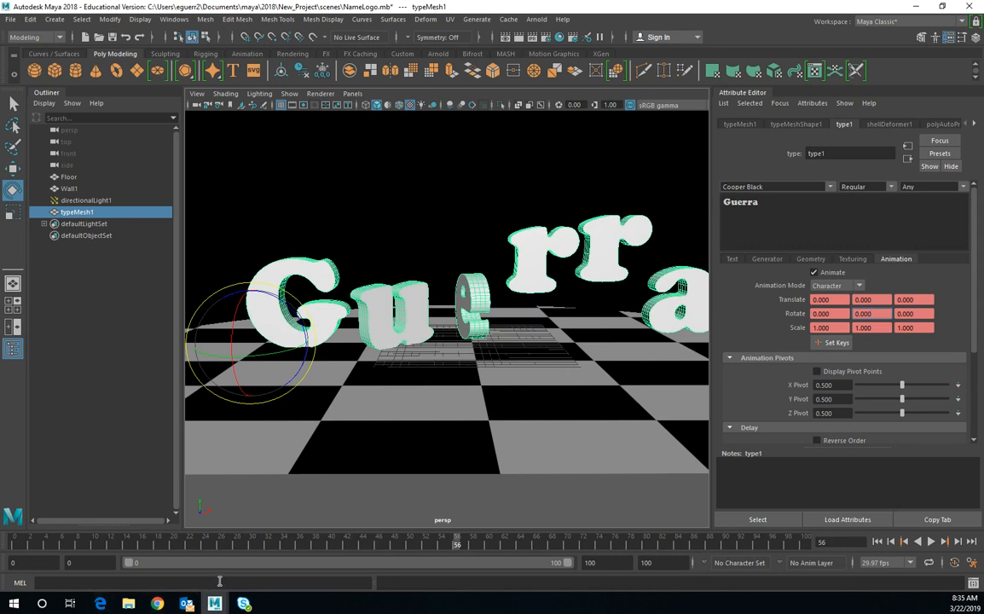
At frame 30, break the connection on the type's Rotate Y, set Rotate Y to 0, and set keys
{"action": "left_click", "coordinate": [254, 549]}
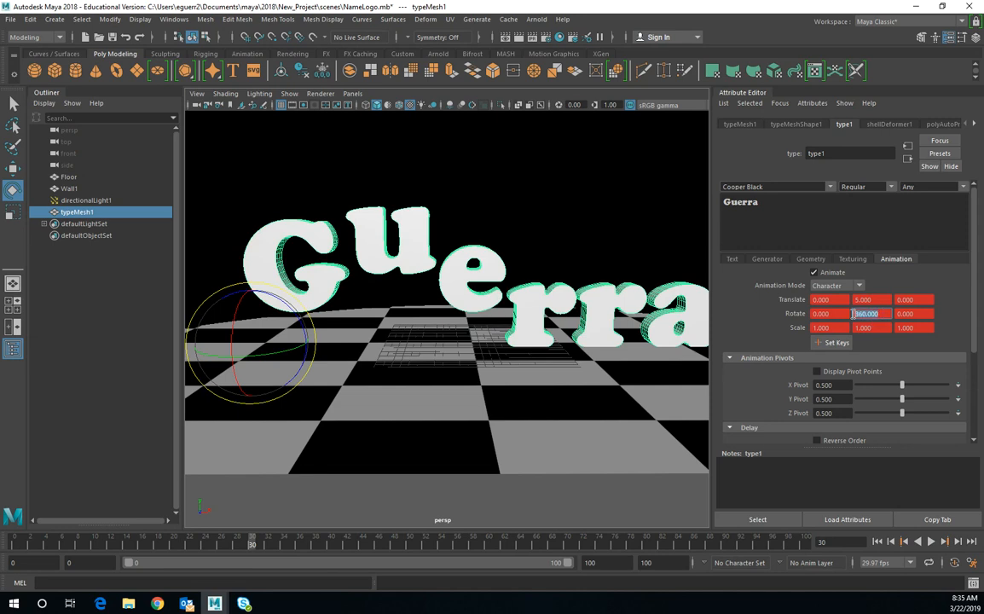
{"action": "right_click", "coordinate": [870, 313]}
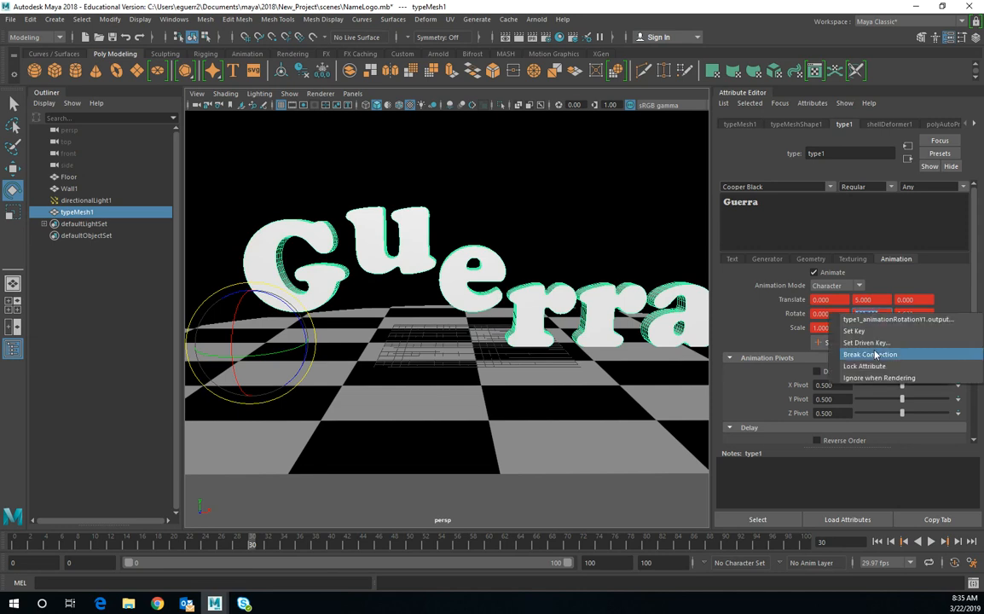
{"action": "left_click", "coordinate": [875, 354]}
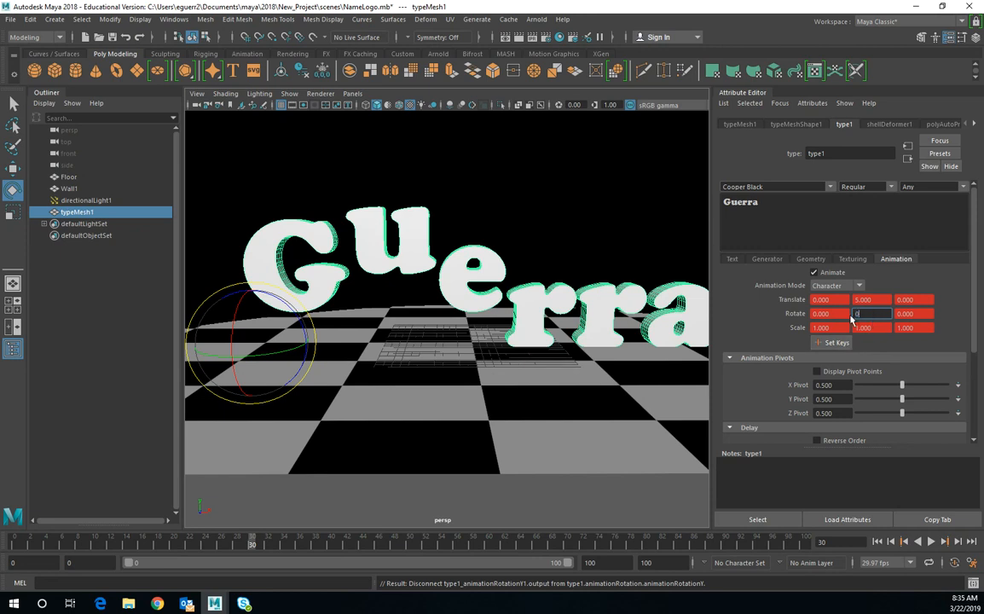
{"action": "left_click", "coordinate": [840, 344]}
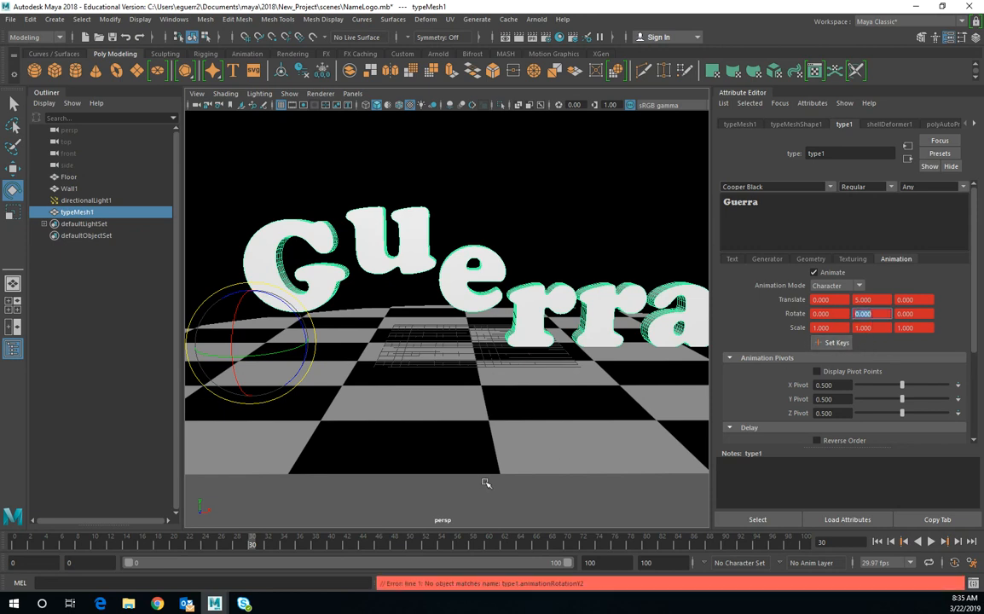
At frame 15, set the type's Rotate Y to 360 and set keys
{"action": "left_click_drag", "start_coordinate": [156, 553], "coordinate": [134, 545]}
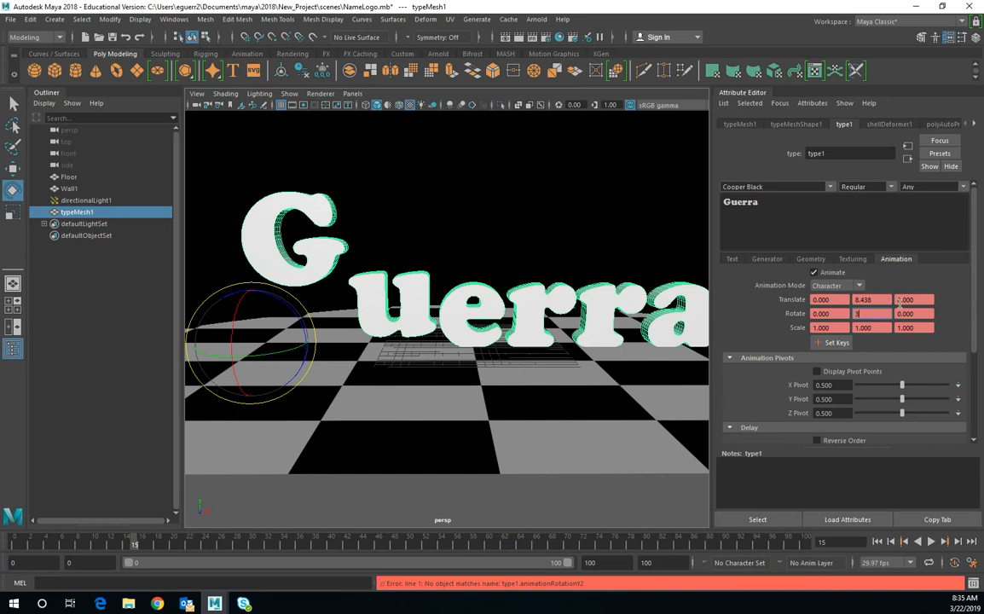
{"action": "key", "text": "Return"}
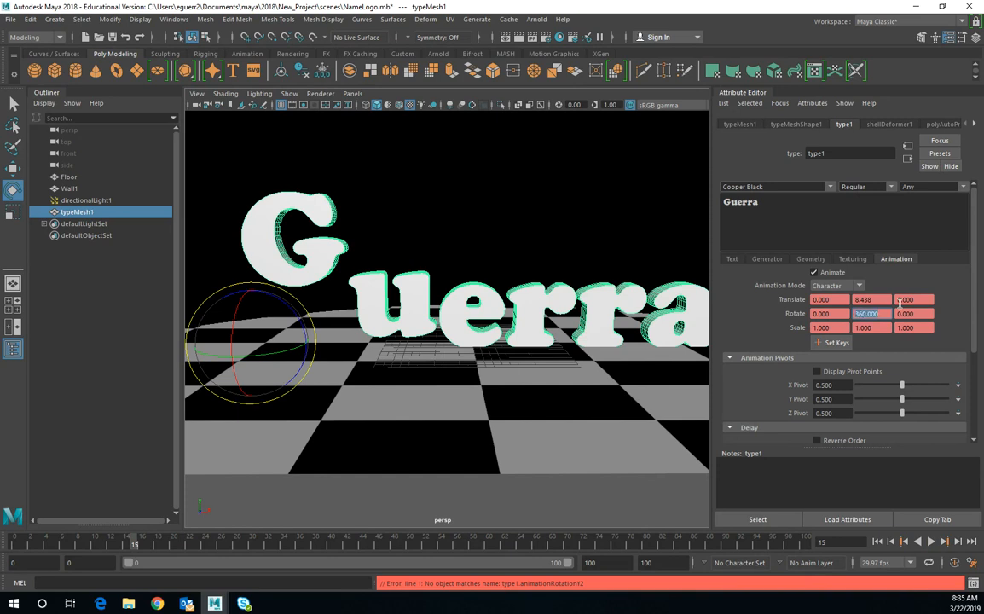
{"action": "left_click", "coordinate": [811, 344]}
Play the letter animation from frame 0 and stop it to review the spinning letters
{"action": "key", "text": "alt+v"}
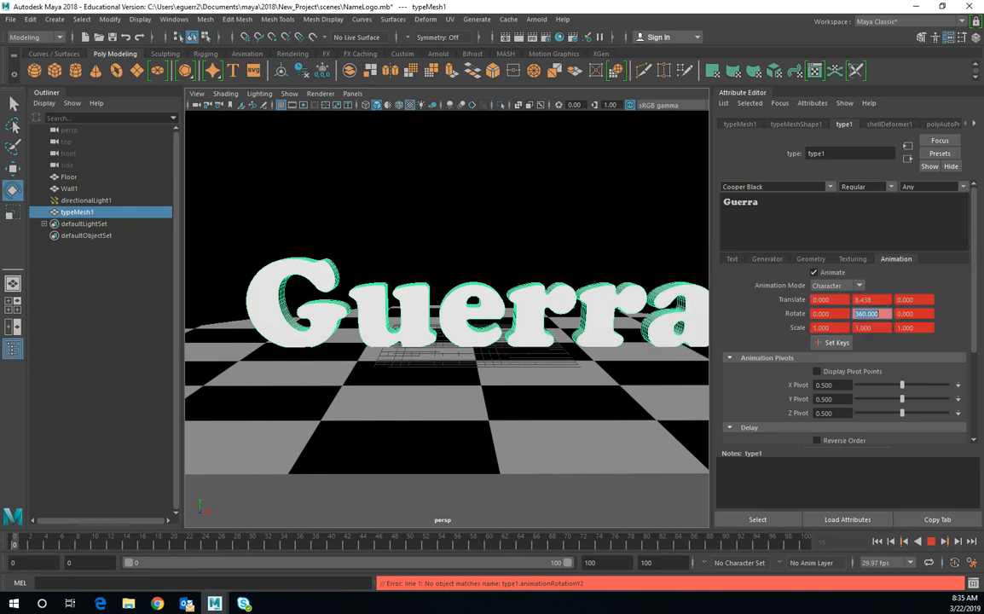
{"action": "left_click", "coordinate": [935, 542]}
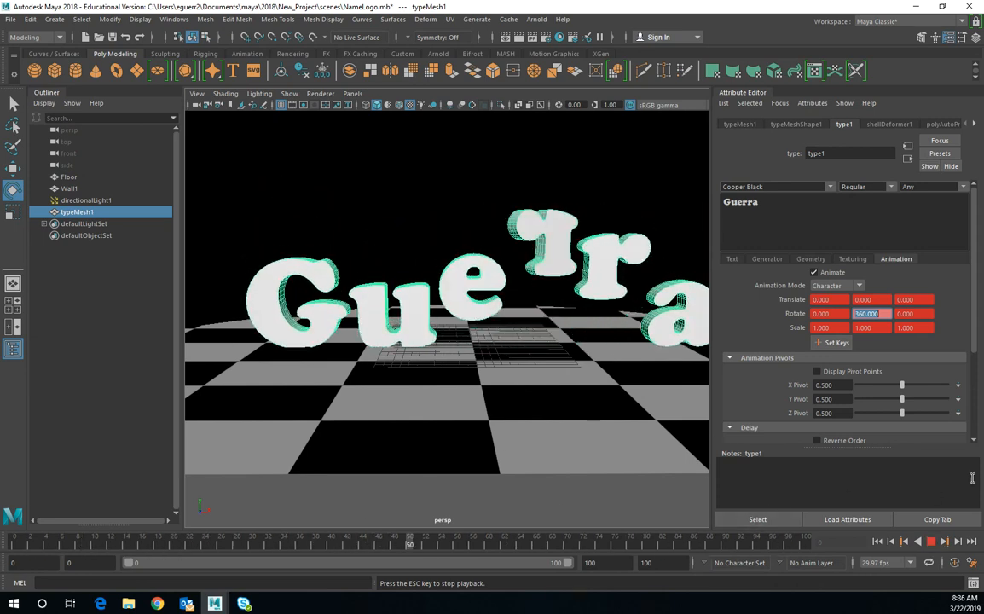
{"action": "key", "text": "Escape"}
Try Reverse Order in the type's animation delay settings, preview the animation, and turn Reverse Order off again
{"action": "scroll", "coordinate": [805, 390], "scroll_direction": "down", "scroll_amount": 4}
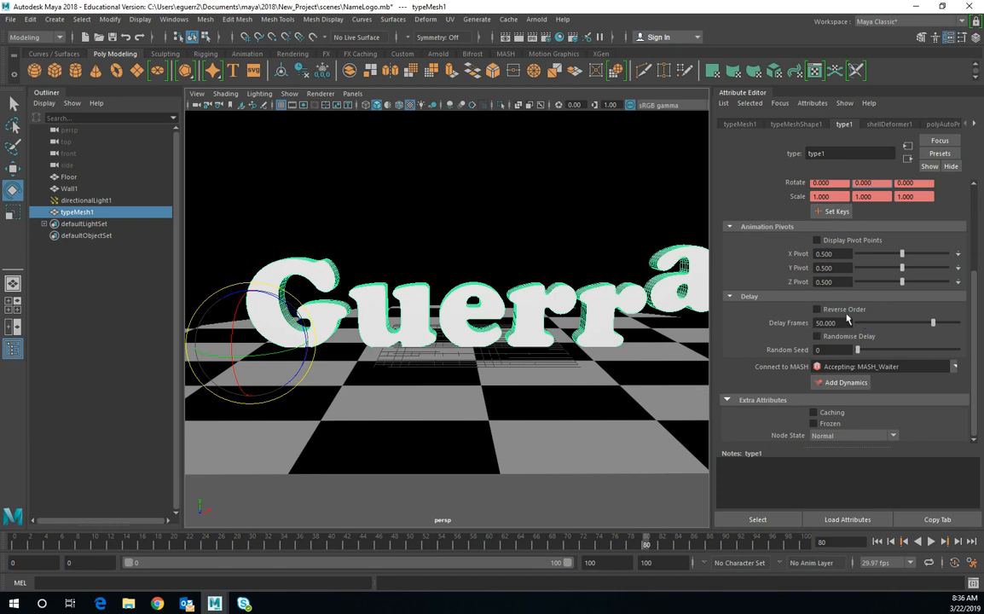
{"action": "left_click", "coordinate": [817, 310]}
{"action": "left_click", "coordinate": [93, 551]}
{"action": "key", "text": "alt+v"}
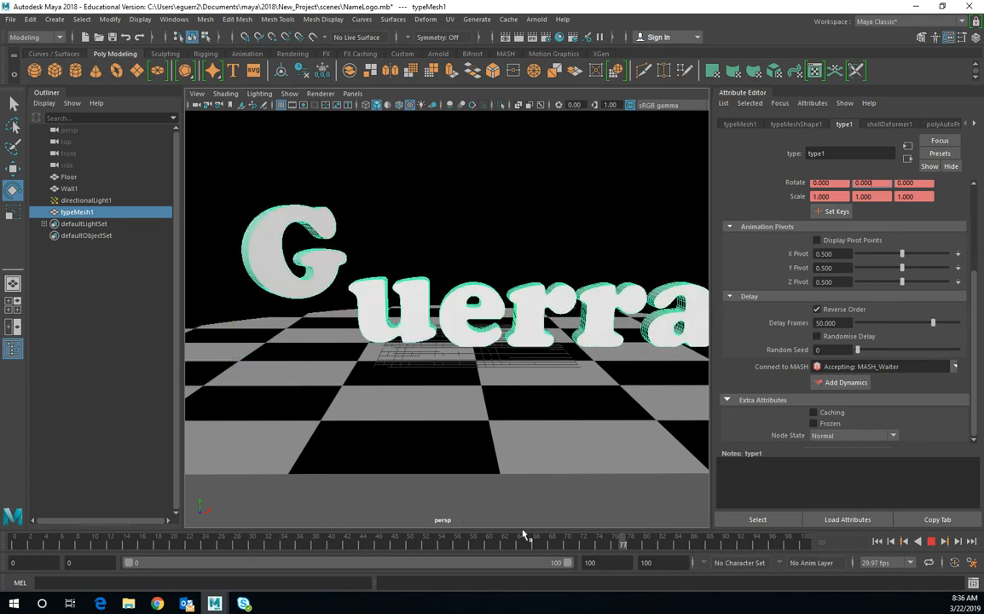
{"action": "key", "text": "alt+v"}
{"action": "left_click", "coordinate": [817, 310]}
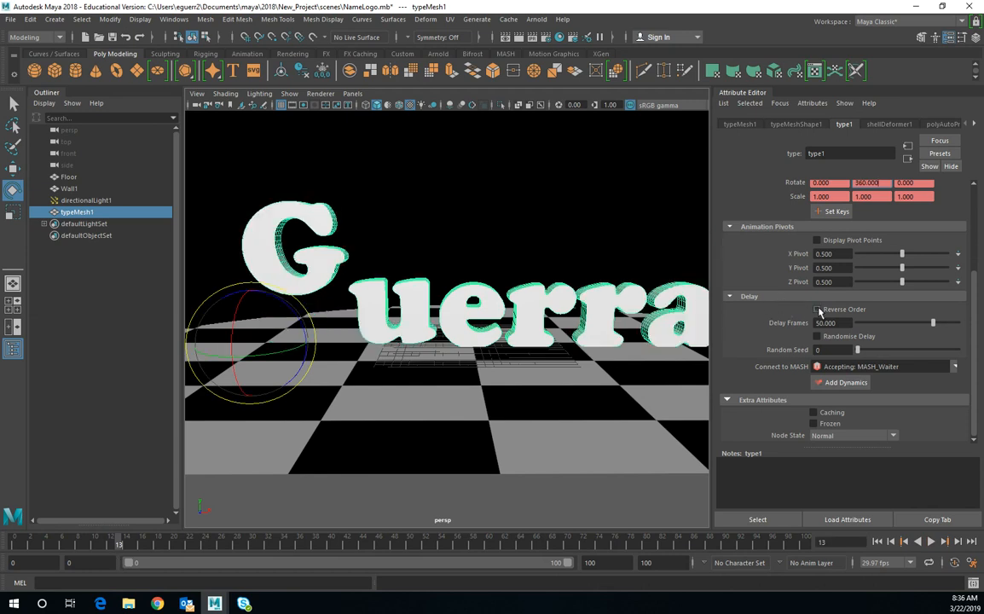